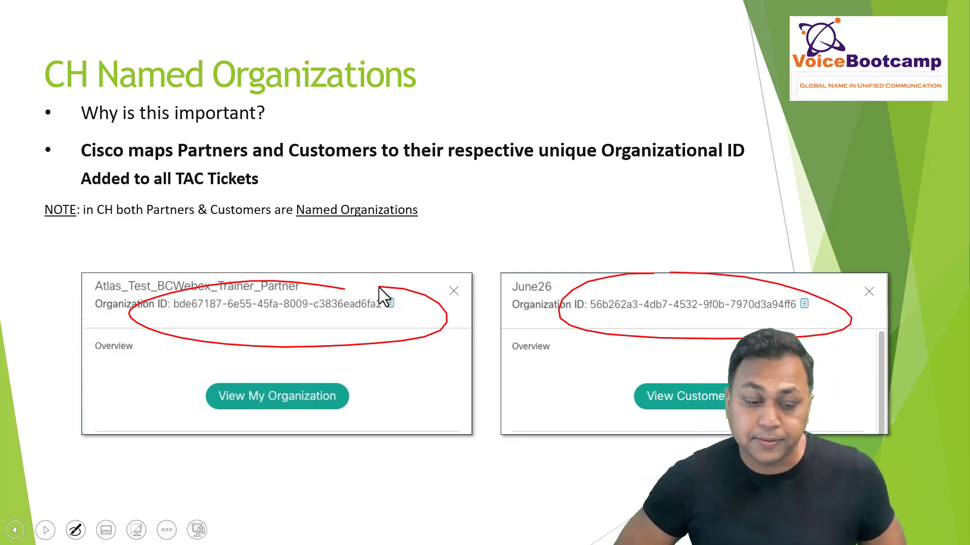
Step: Advance the slideshow to the Partners Roles and Creation title slide
key("Right")
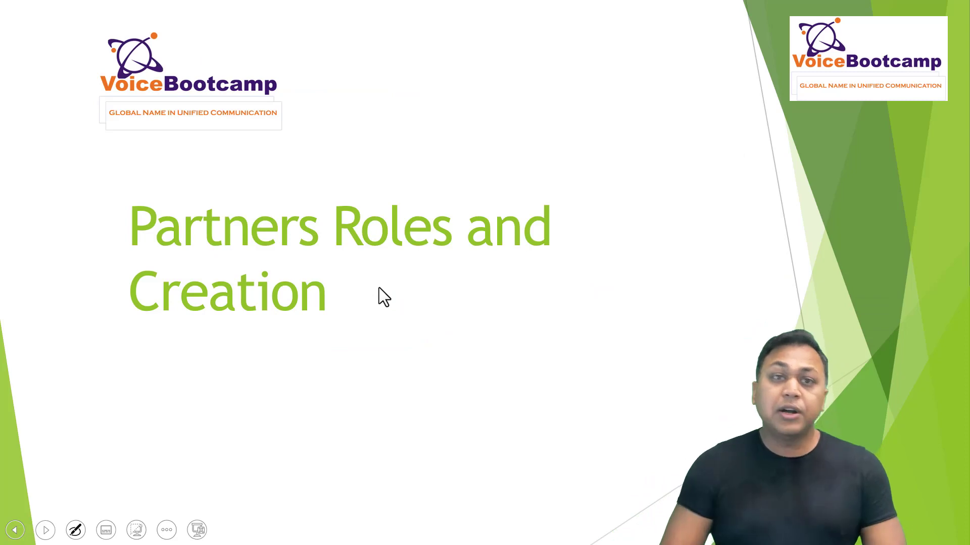
Step: On the roles table slide, circle the Partners Roles link in red ink, then advance to Partner Roles
key("Right")
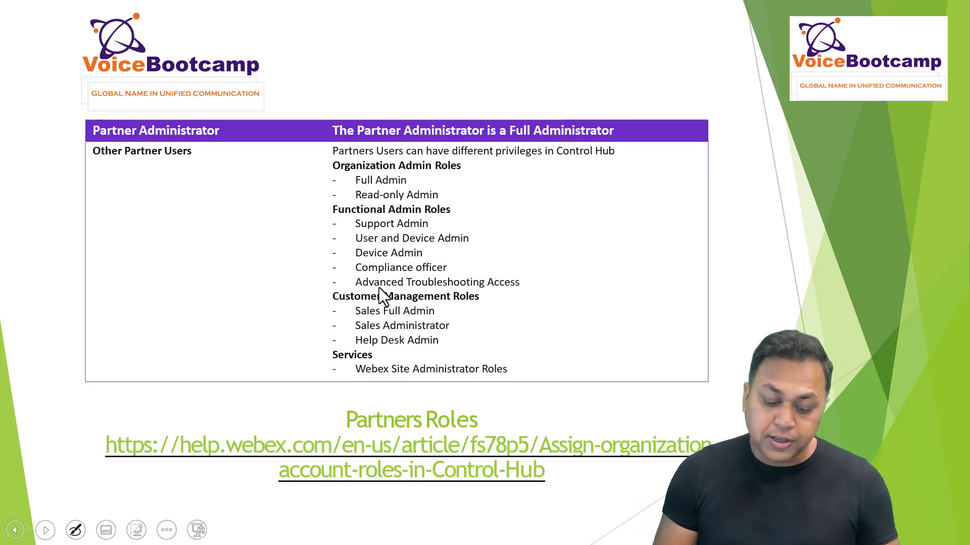
mouse_move(458, 410)
left_mouse_down()
mouse_move(114, 427)
mouse_move(631, 509)
mouse_move(360, 412)
left_mouse_up()
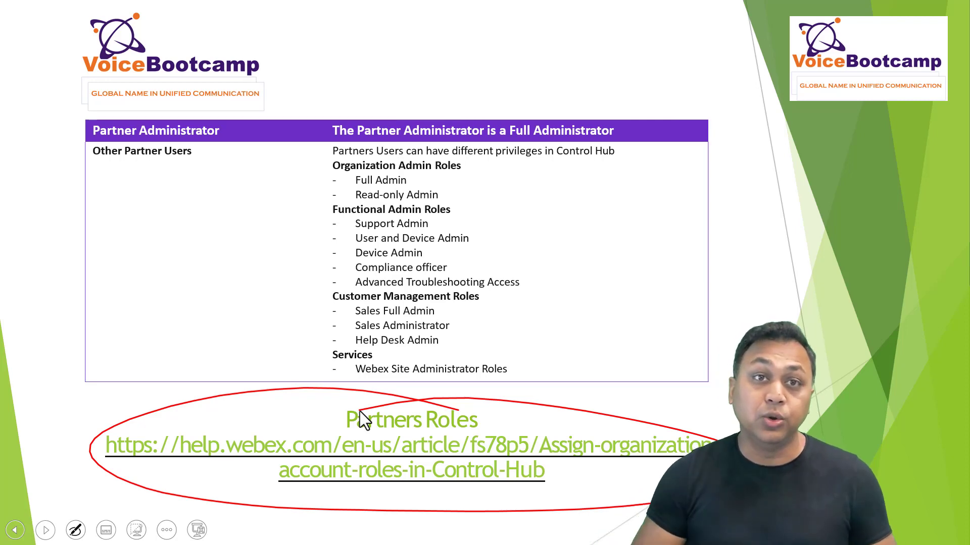
key("Right")
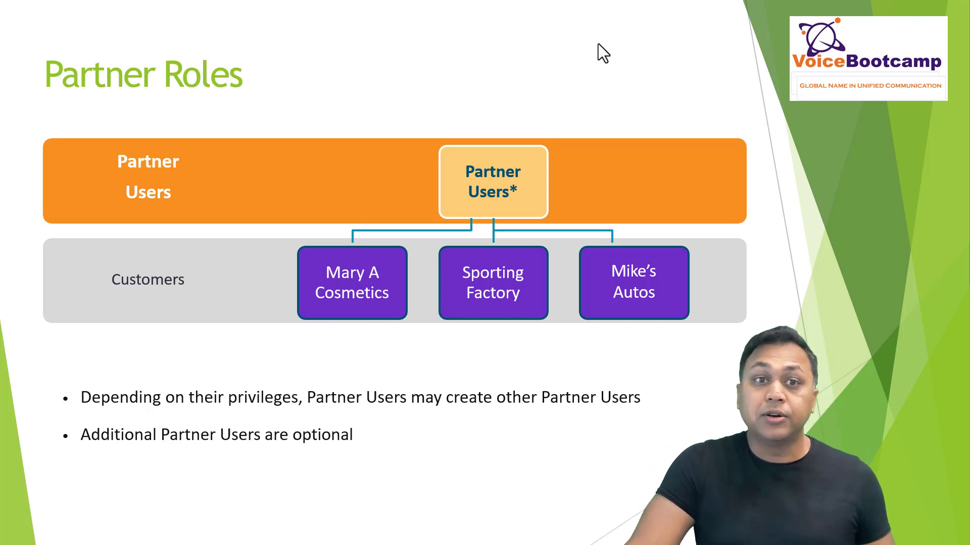
Step: Circle Overview, Customers and View My Organization on the Partner Administrator Creation slide, then switch to Chrome
key("Right")
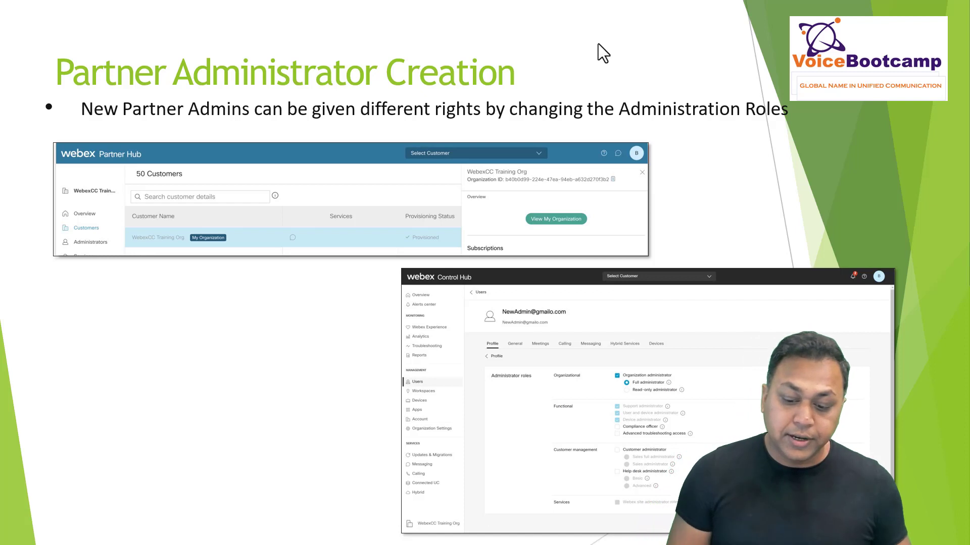
left_click_drag(106, 215, 119, 223)
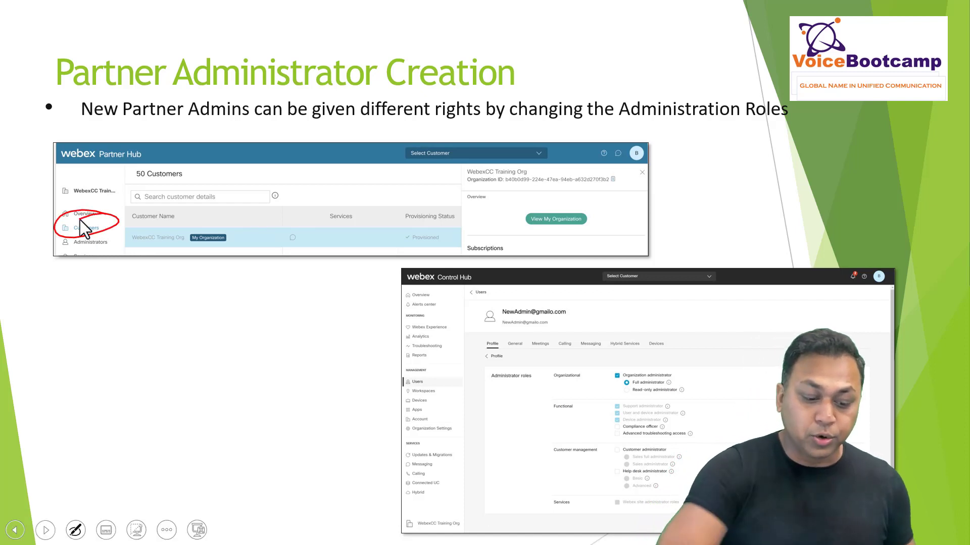
mouse_move(608, 212)
left_mouse_down()
mouse_move(523, 193)
mouse_move(578, 192)
left_mouse_up()
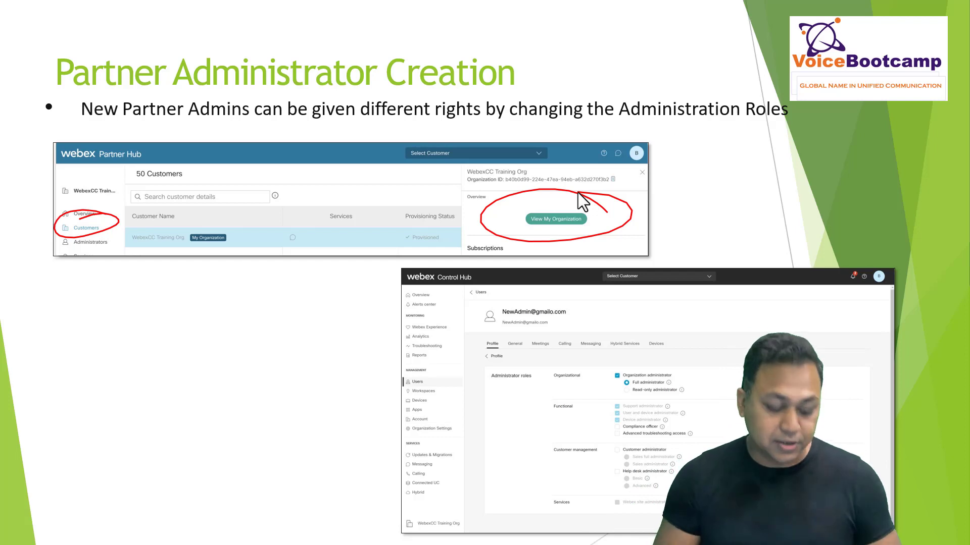
key("alt+Tab")
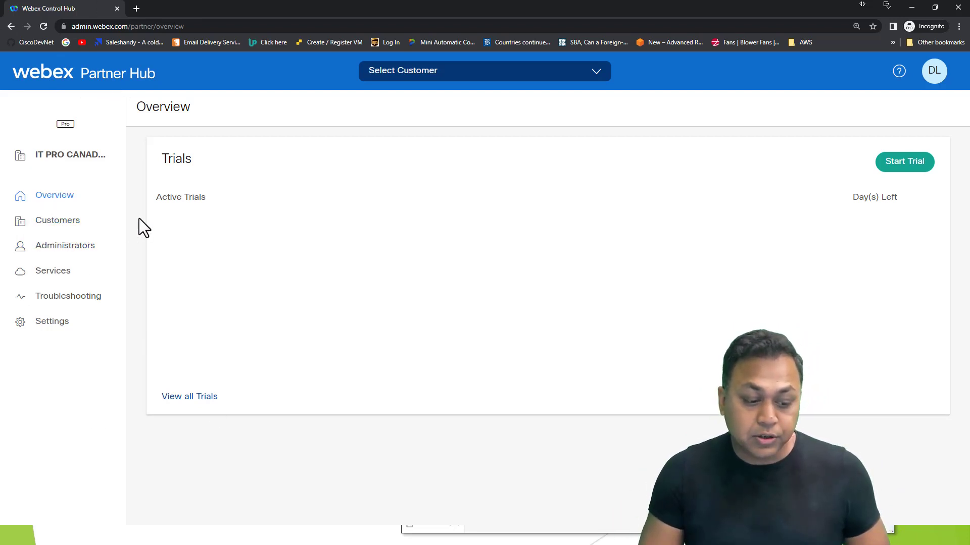
Step: Look over the Customers list in Partner Hub, then return to the Overview page
left_click(73, 219)
scroll(337, 331, "down", 2)
scroll(131, 276, "up", 2)
left_click(55, 204)
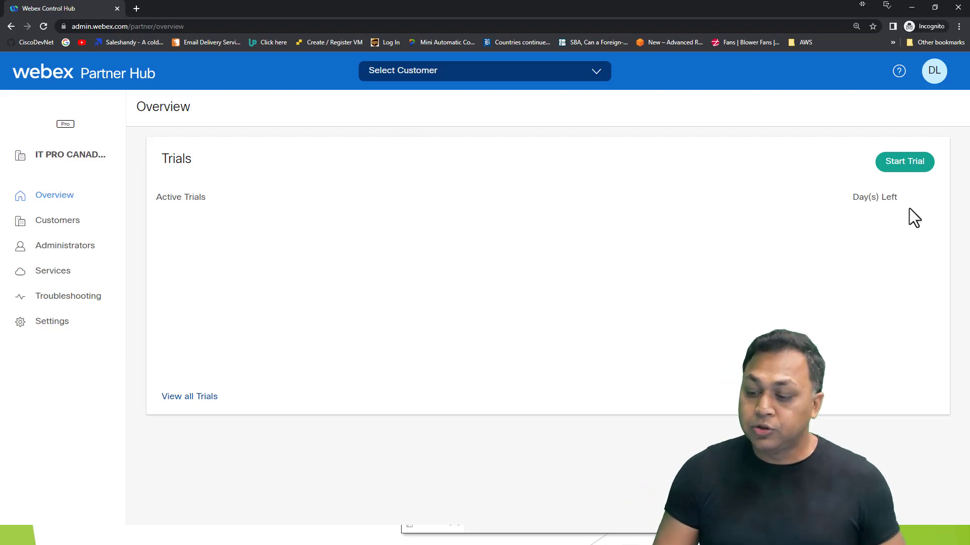
Step: Start a new trial with company name VBC Pod 2 and the administrator e-mail
left_click(898, 160)
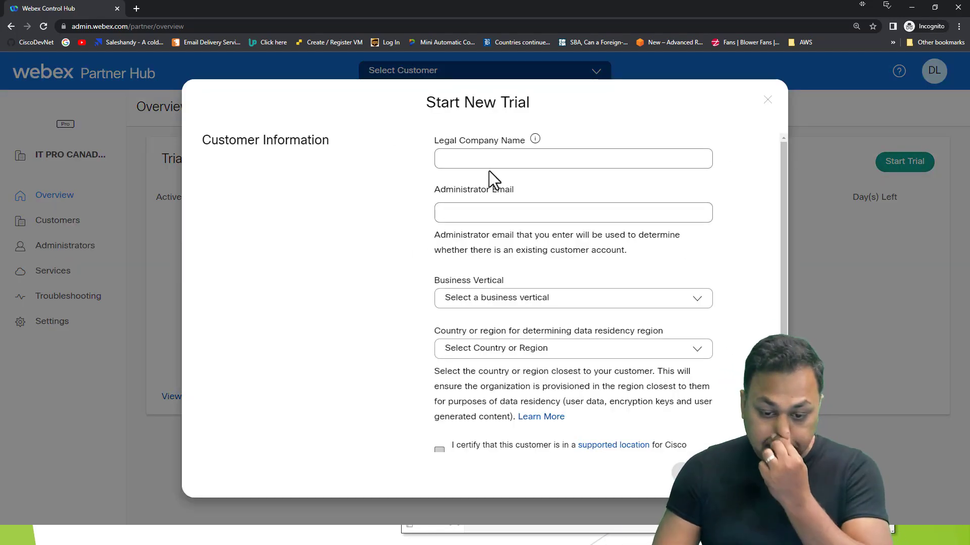
left_click(489, 162)
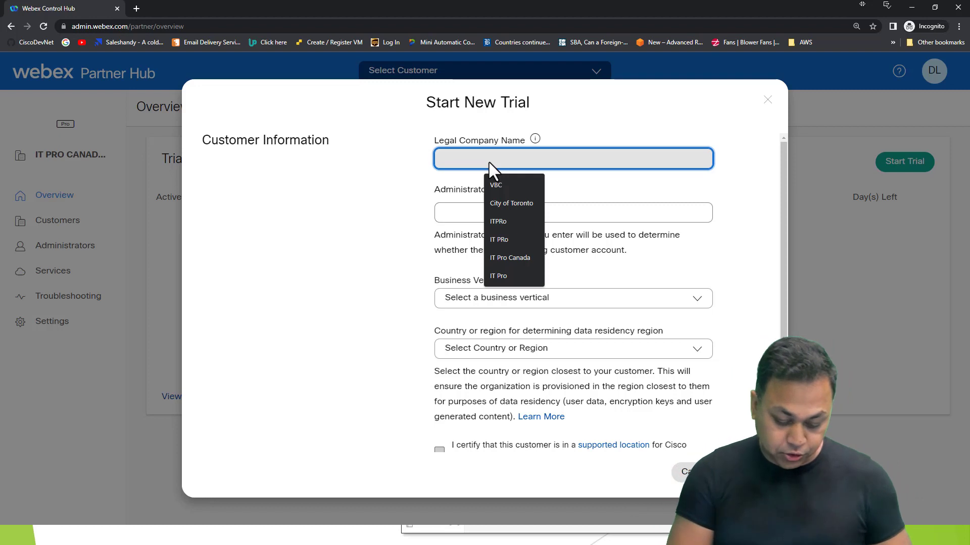
type("VBC Pod 2")
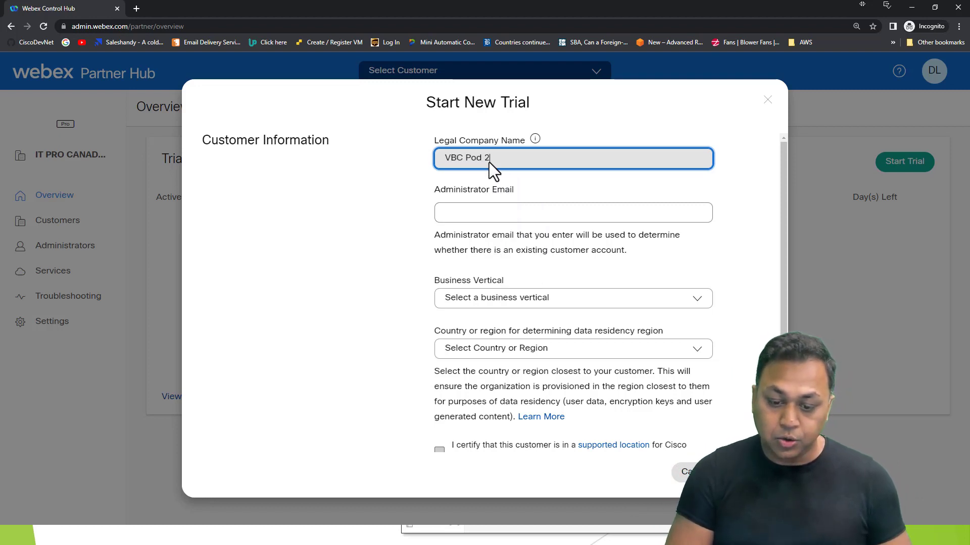
key("Tab")
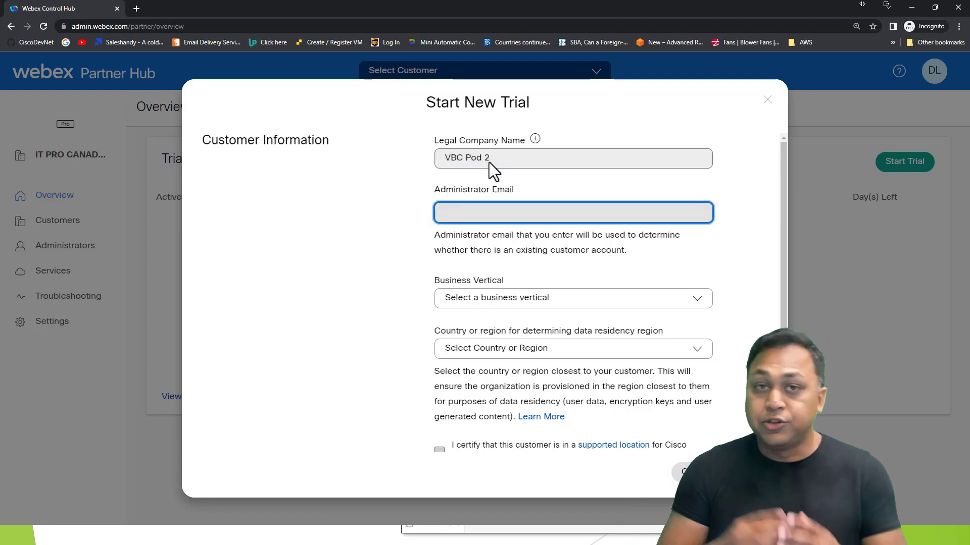
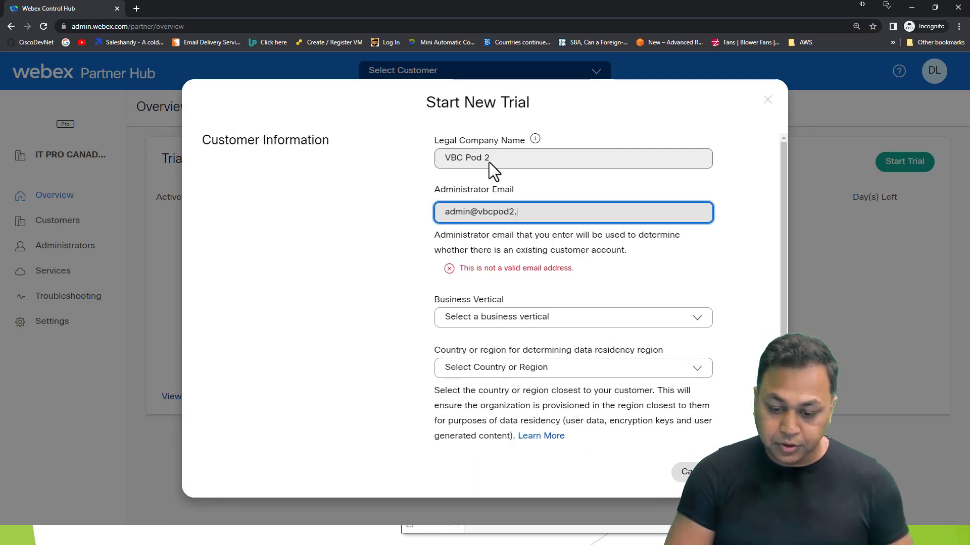
key("Tab")
Step: Set Business Vertical to Education and data residency country to Canada
left_click(516, 297)
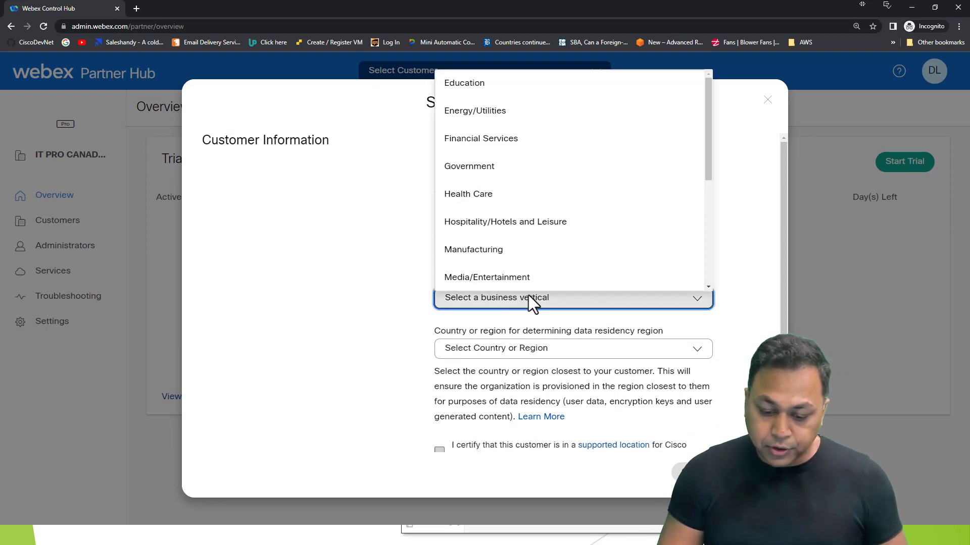
left_click(468, 95)
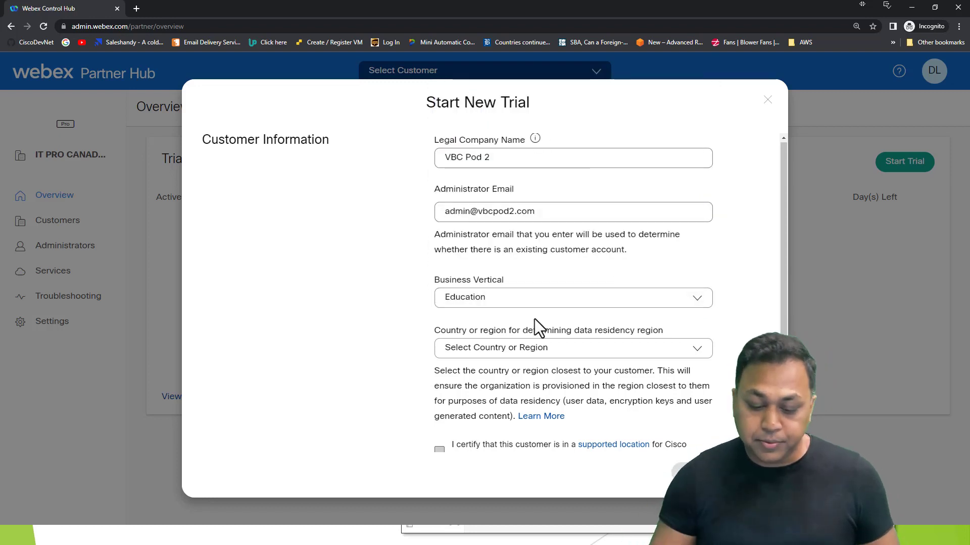
scroll(505, 313, "down", 1)
left_click(477, 298)
scroll(579, 283, "down", 4)
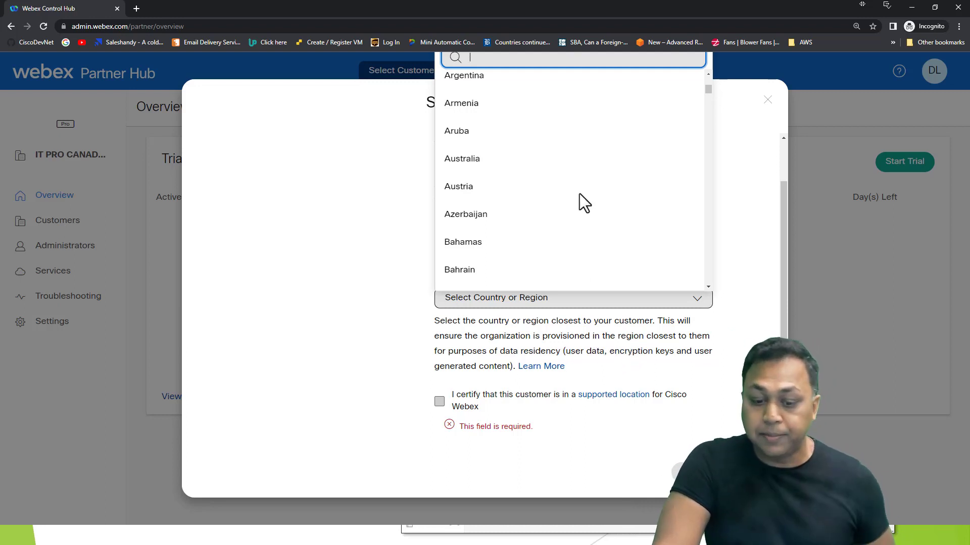
scroll(545, 238, "down", 8)
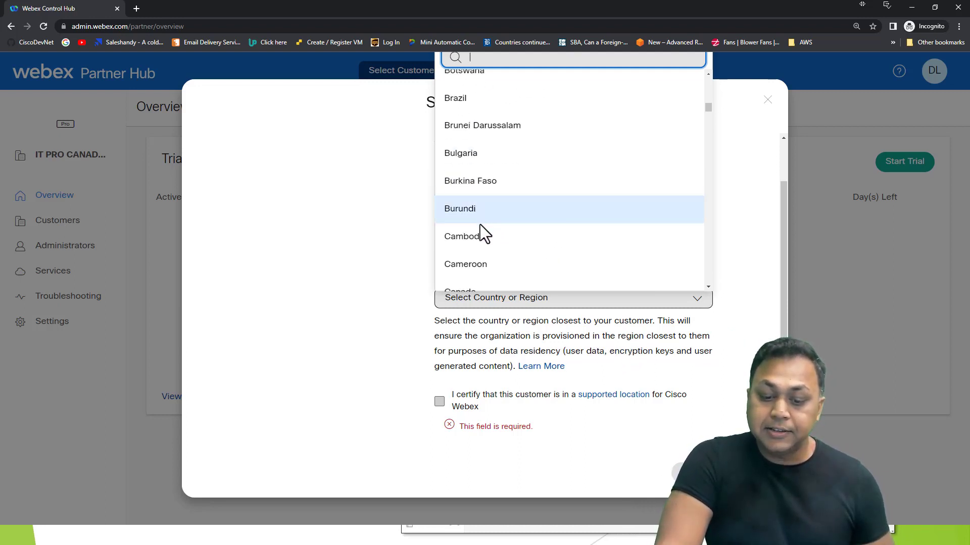
scroll(481, 223, "down", 3)
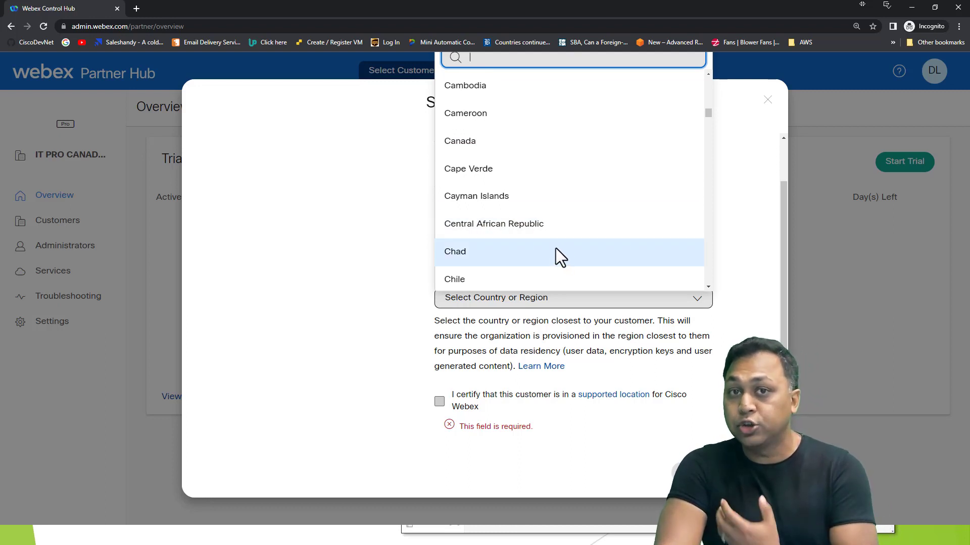
left_click(511, 142)
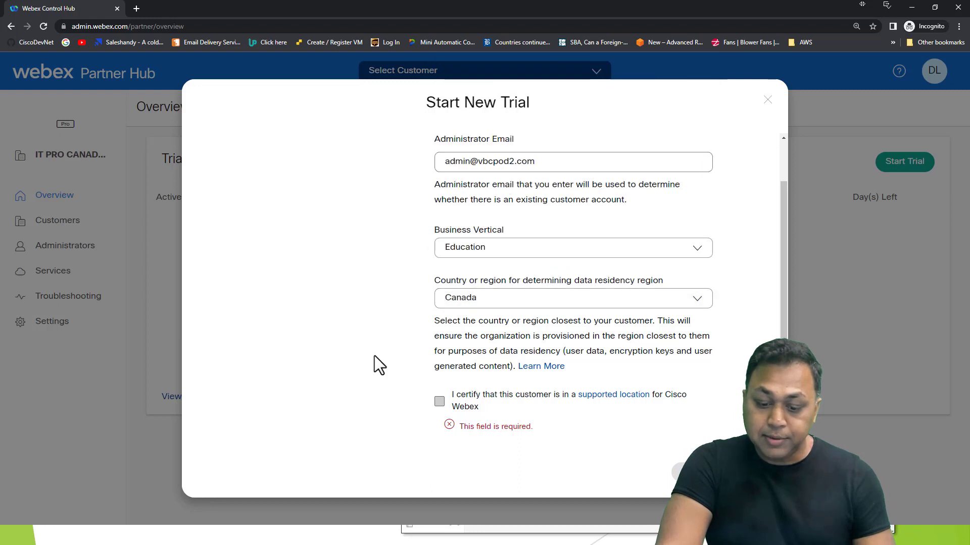
left_click(441, 403)
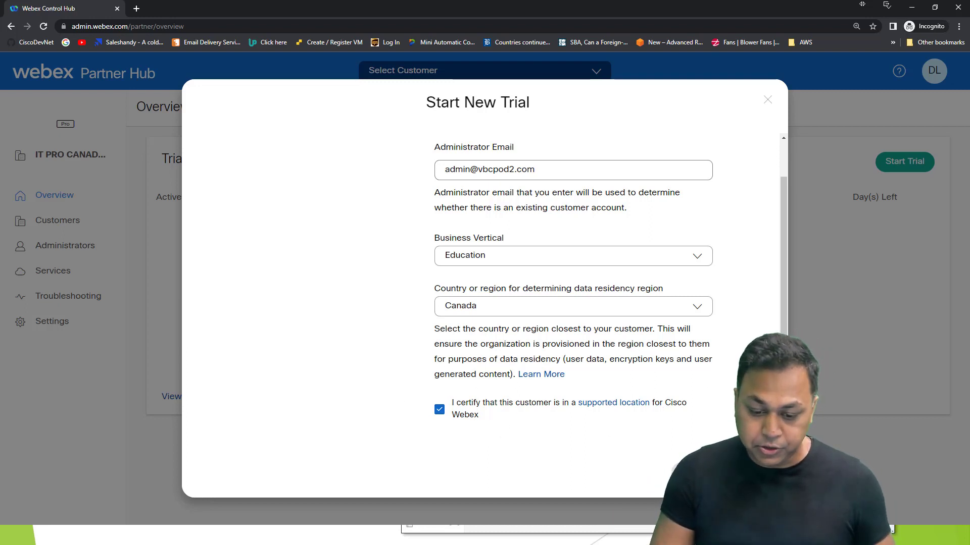
left_click(750, 472)
left_click_drag(390, 170, 477, 174)
left_click(477, 174)
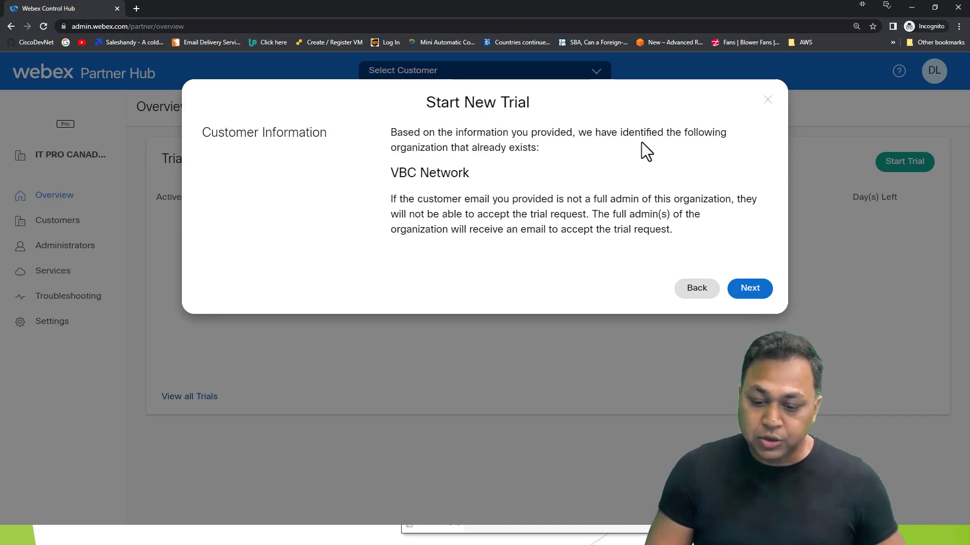
left_click(706, 287)
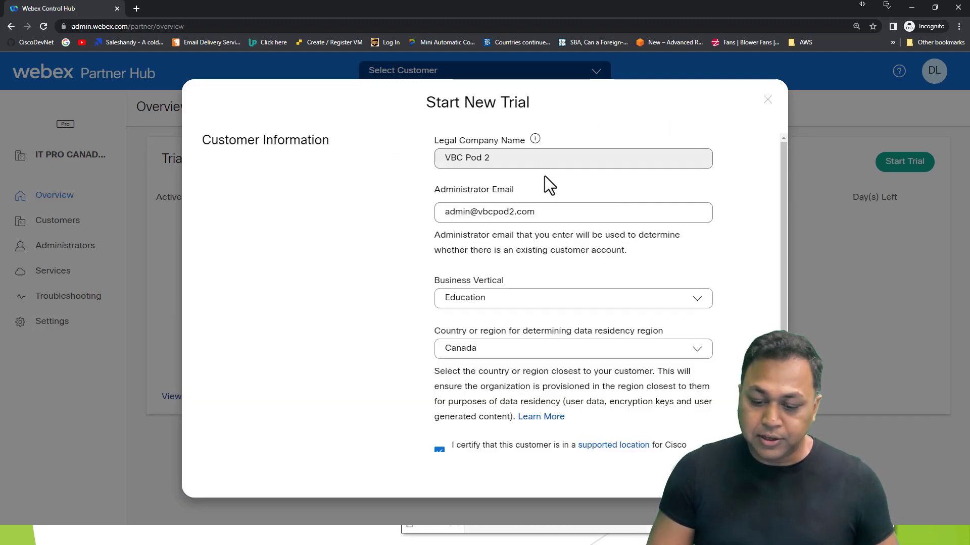
Step: Rename the company to VBC Pod 3 and change the admin e-mail domain to match
left_click(514, 159)
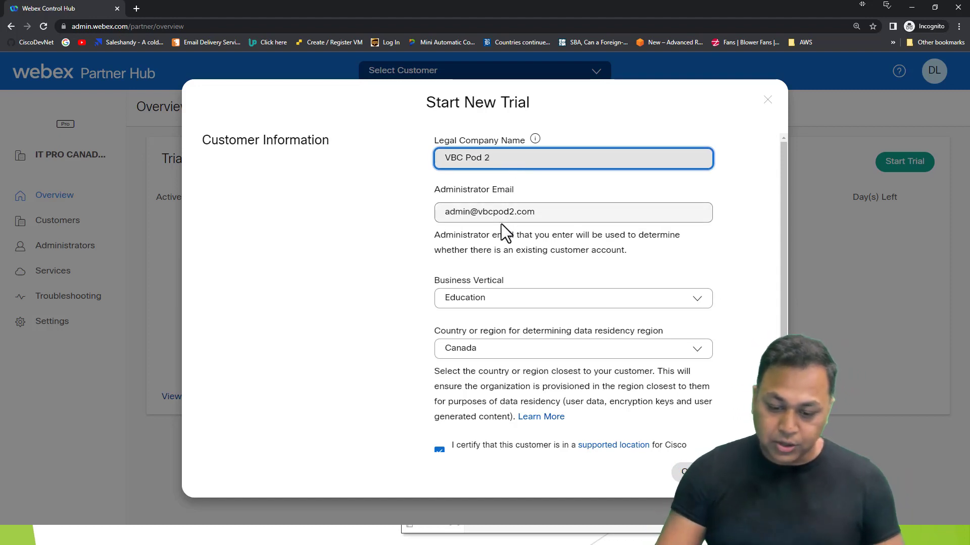
key("BackSpace")
type("3")
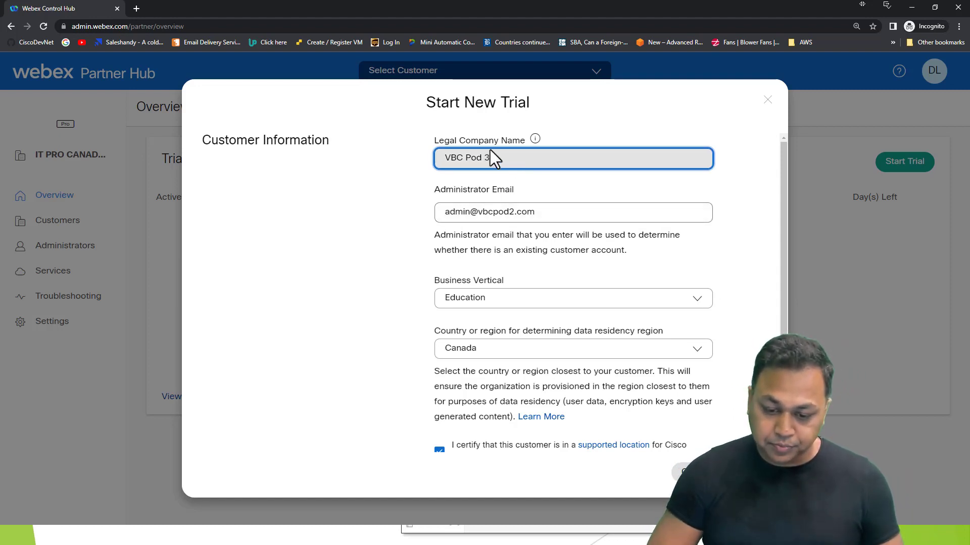
left_click(510, 211)
key("BackSpace")
type("3")
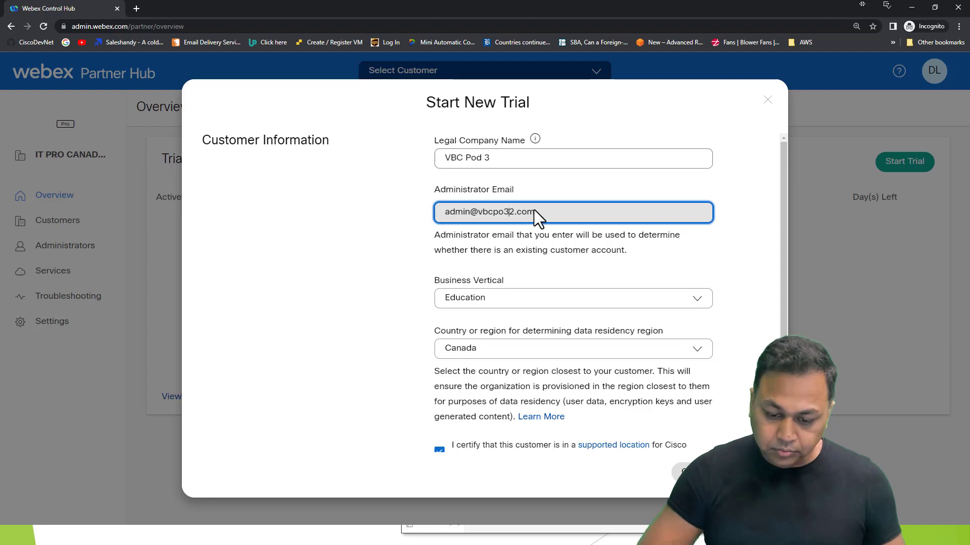
key("Delete")
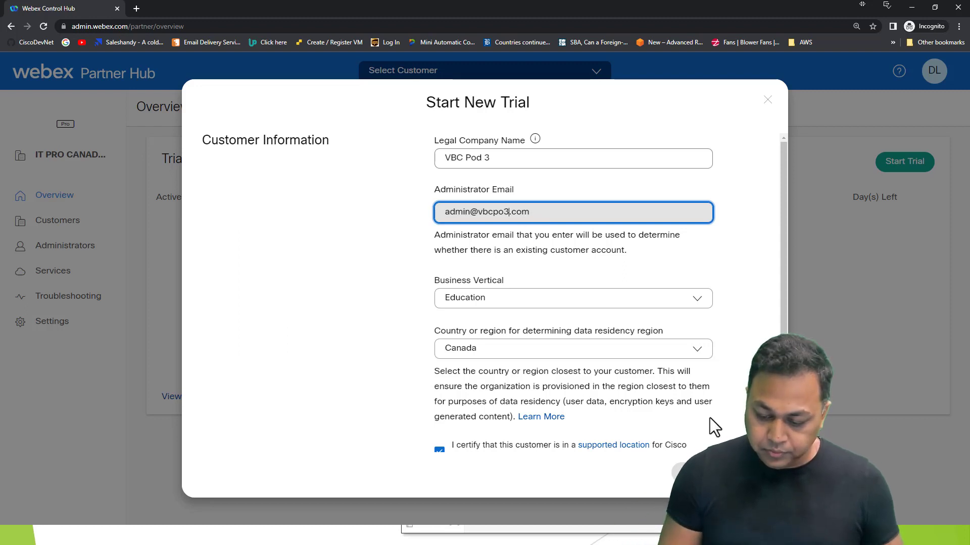
Step: Re-tick the supported location certification and continue to Trial Services
scroll(720, 436, "down", 1)
left_click(439, 410)
left_click(439, 410)
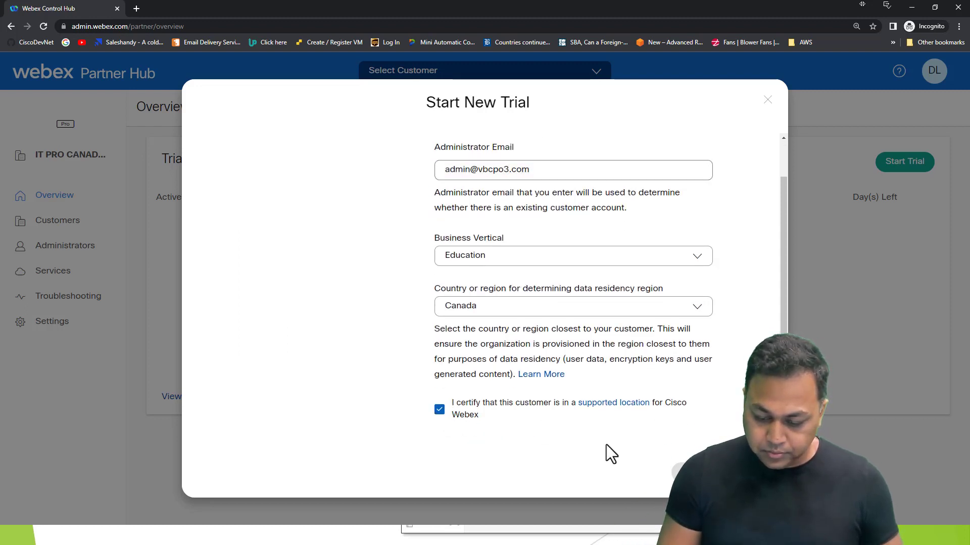
left_click(696, 472)
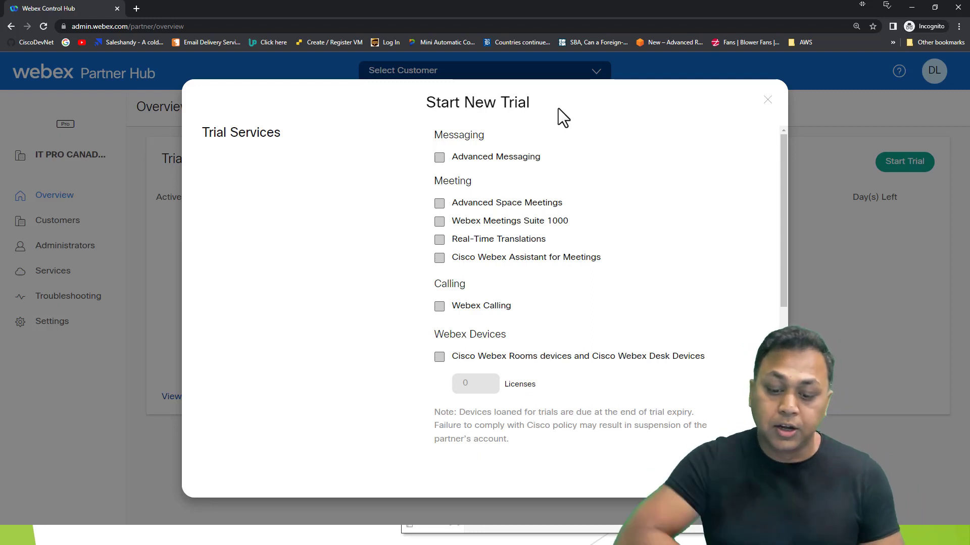
Step: Add Advanced Messaging, Advanced Space Meetings, Meetings Suite 1000, Real-Time Translations and Webex Assistant to the trial
left_click(442, 160)
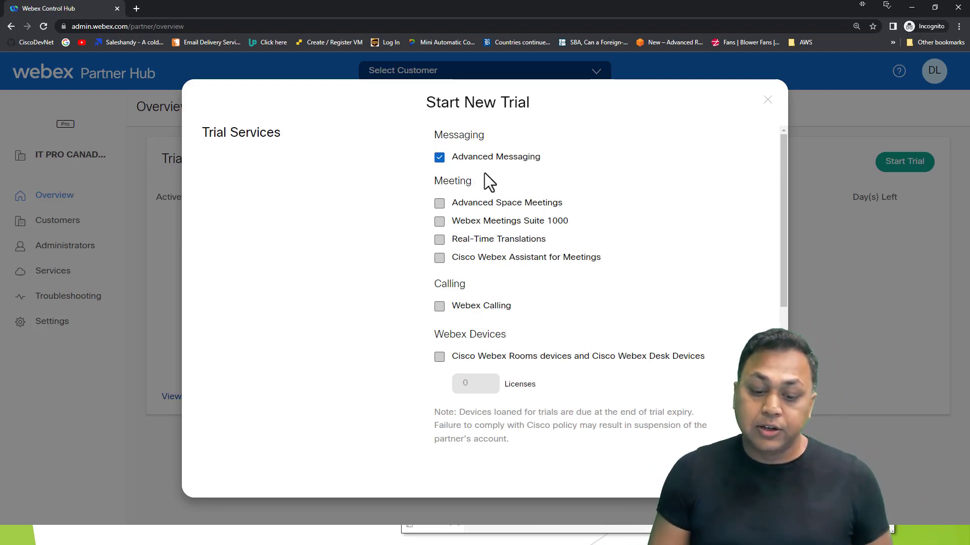
left_click(441, 205)
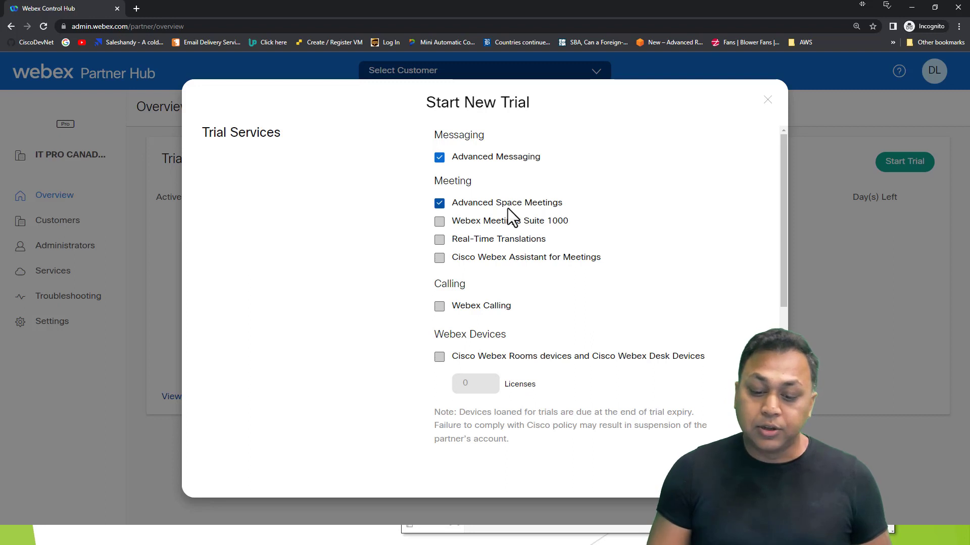
left_click(441, 222)
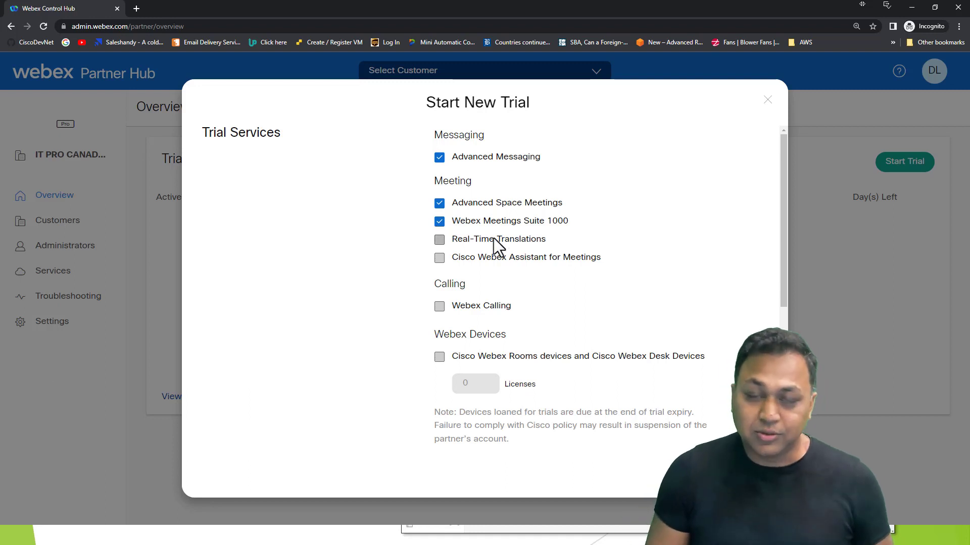
left_click(438, 240)
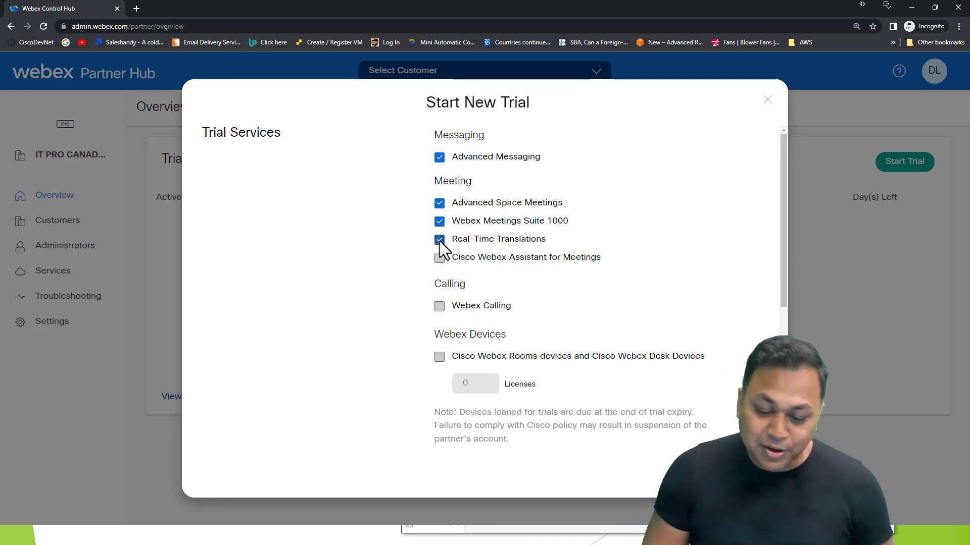
left_click(440, 258)
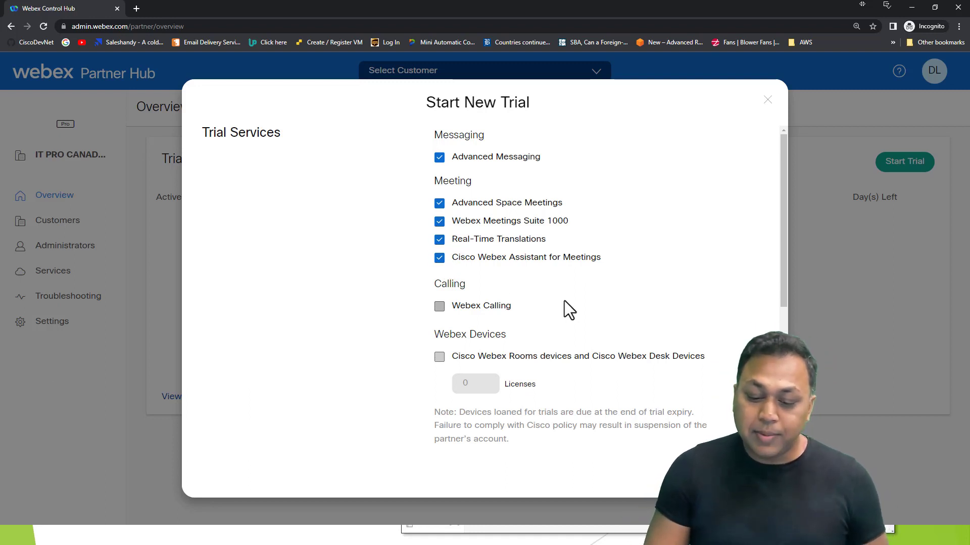
Step: Add Webex Calling to the trial and open the Cisco Calling Plan supported-countries link
left_click_drag(430, 284, 477, 287)
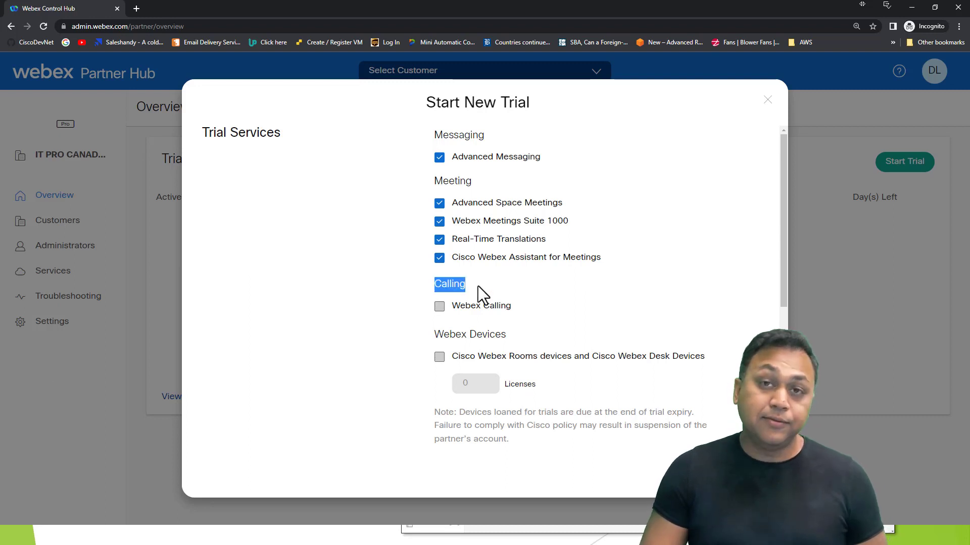
left_click(439, 307)
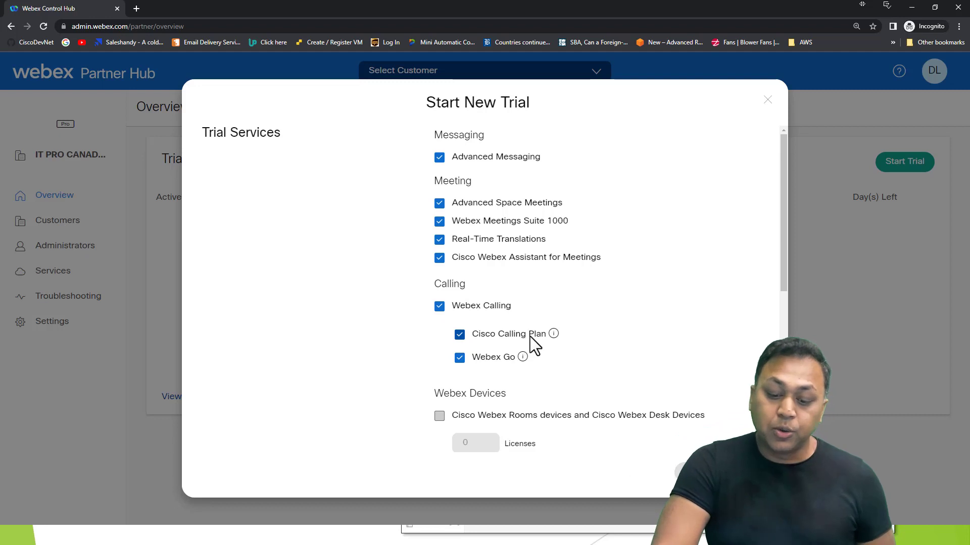
mouse_move(522, 356)
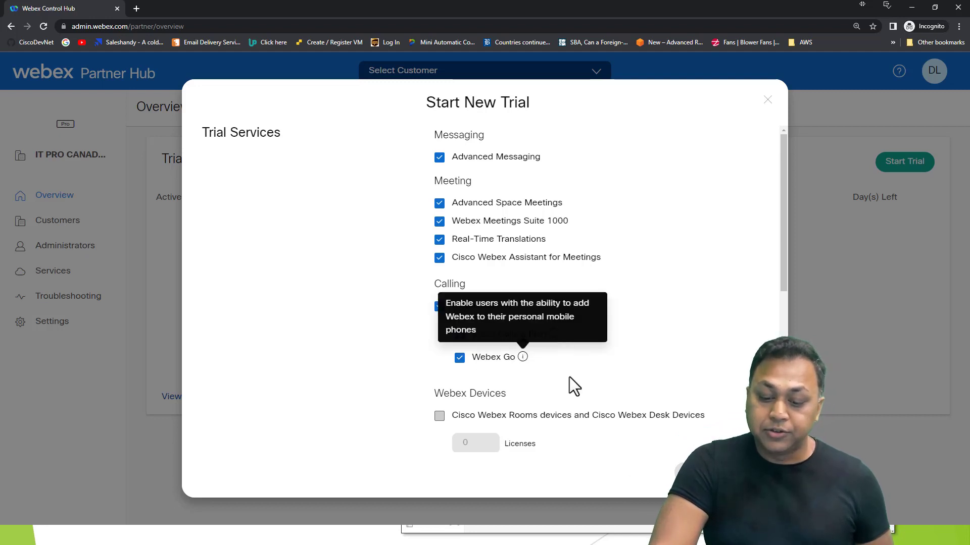
mouse_move(553, 334)
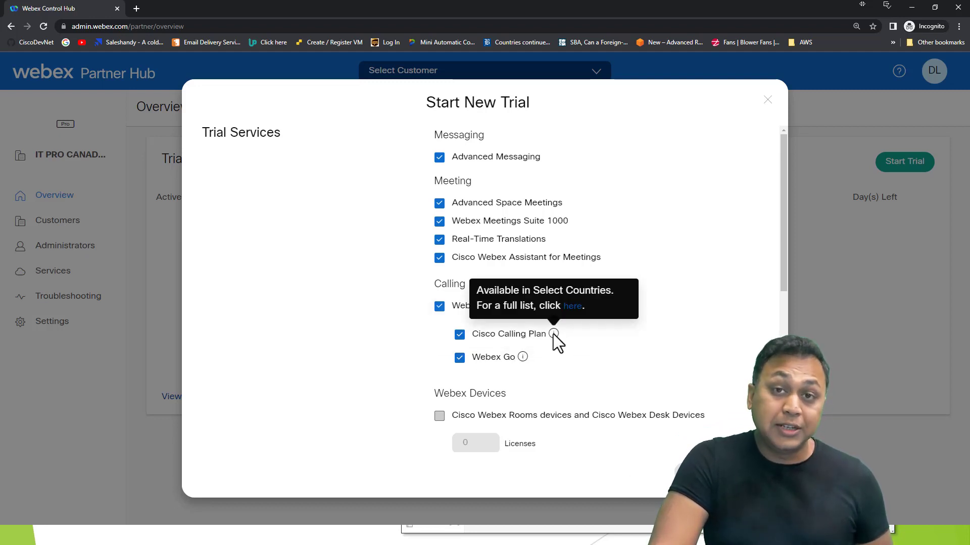
left_click(572, 307)
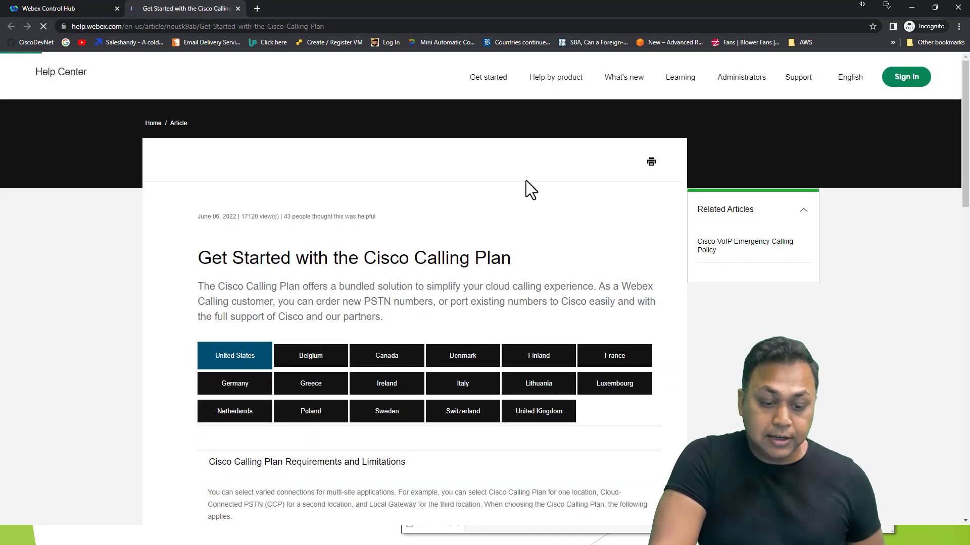
Step: Scroll through the Cisco Calling Plan article's supported countries and ordering and porting sections
scroll(442, 253, "down", 1)
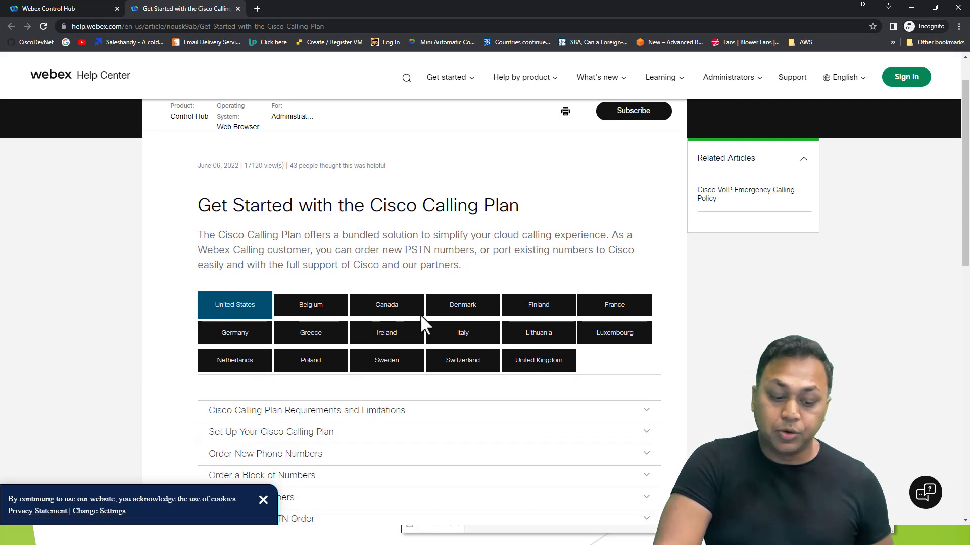
scroll(397, 321, "down", 2)
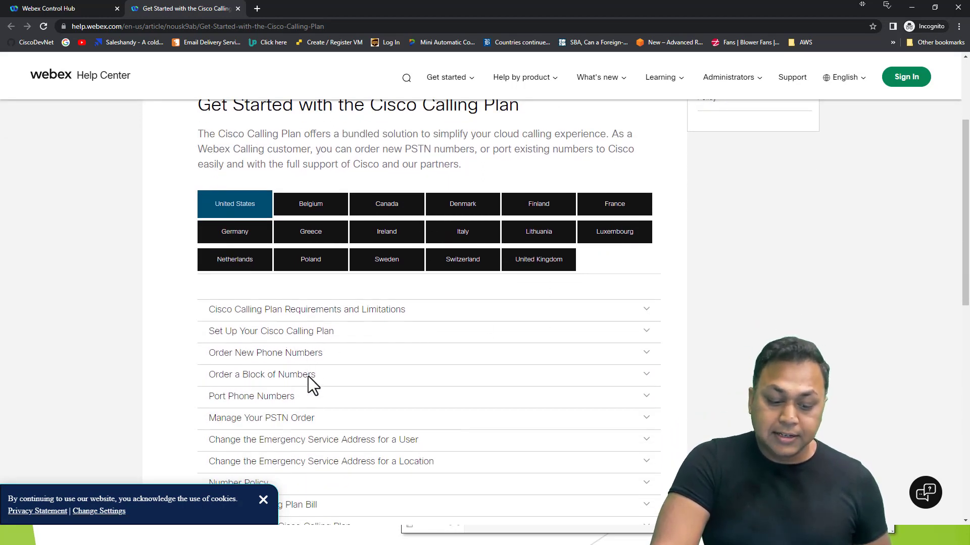
scroll(348, 335, "down", 2)
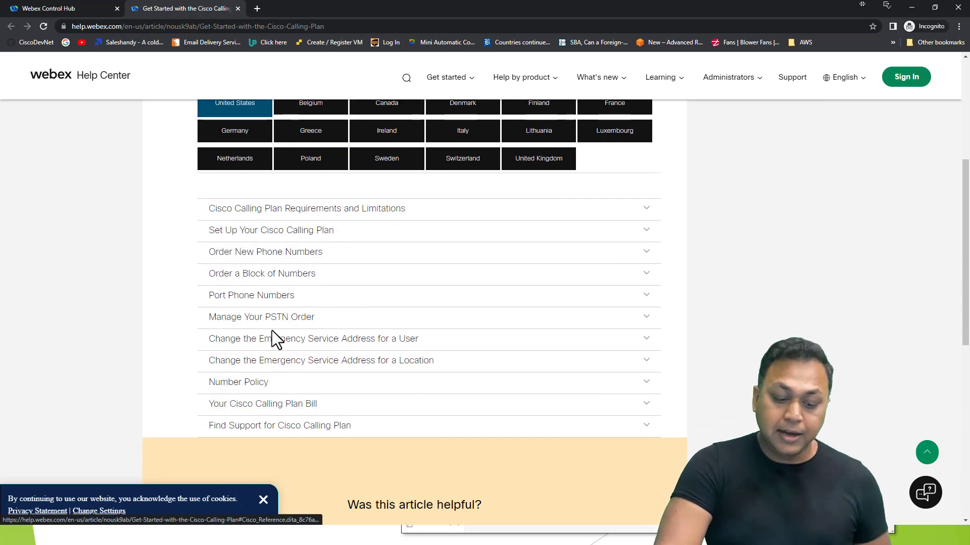
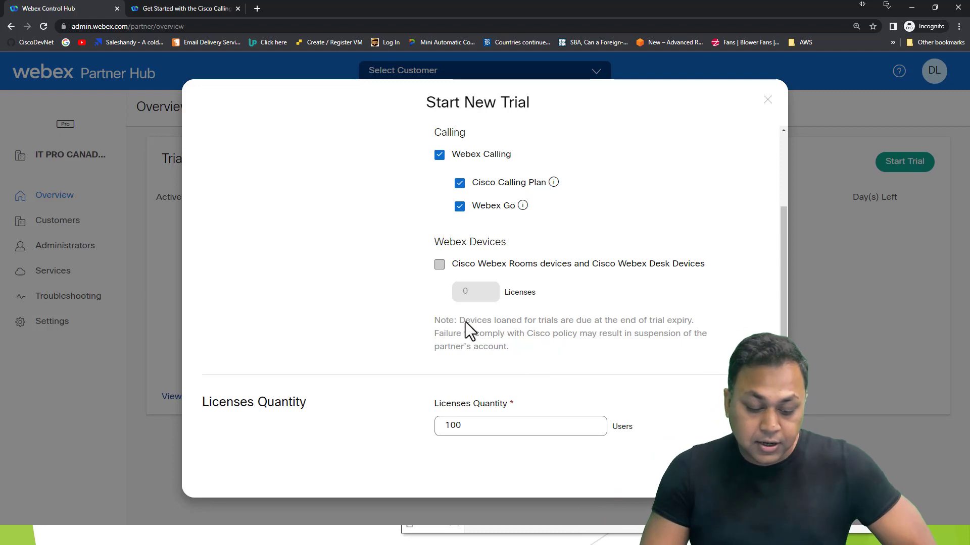
Step: Change the licenses quantity from 100 to 15 and keep the 90-day trial duration
scroll(470, 333, "down", 1)
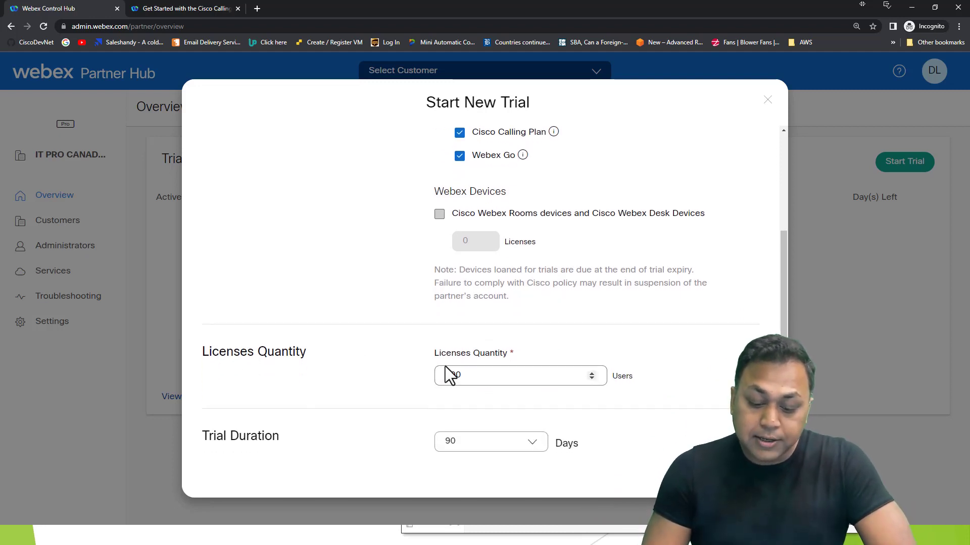
left_click_drag(497, 368, 342, 365)
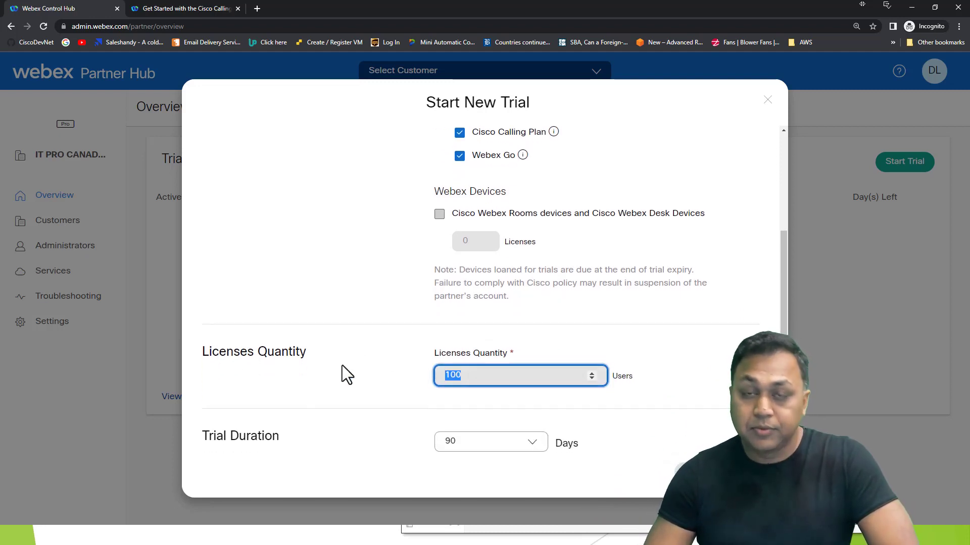
scroll(512, 354, "down", 1)
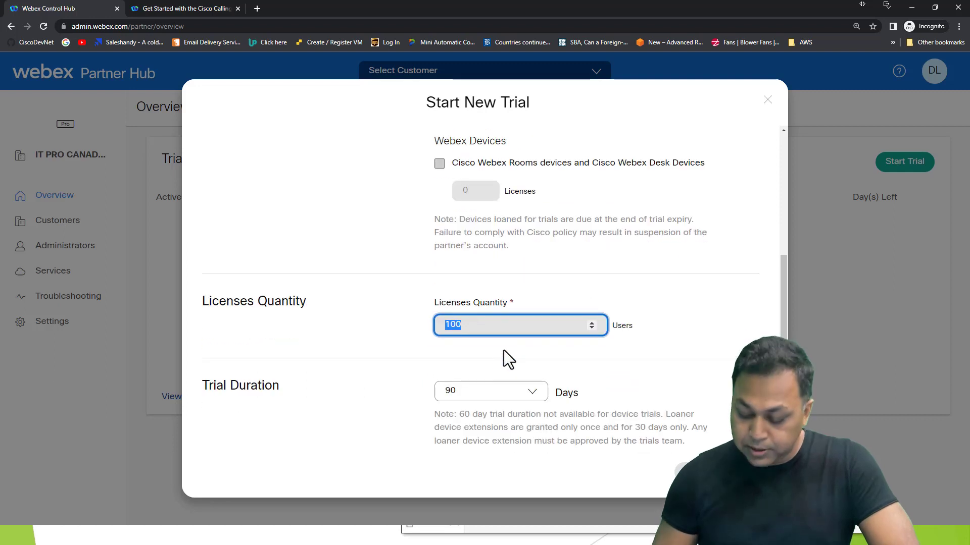
type("15")
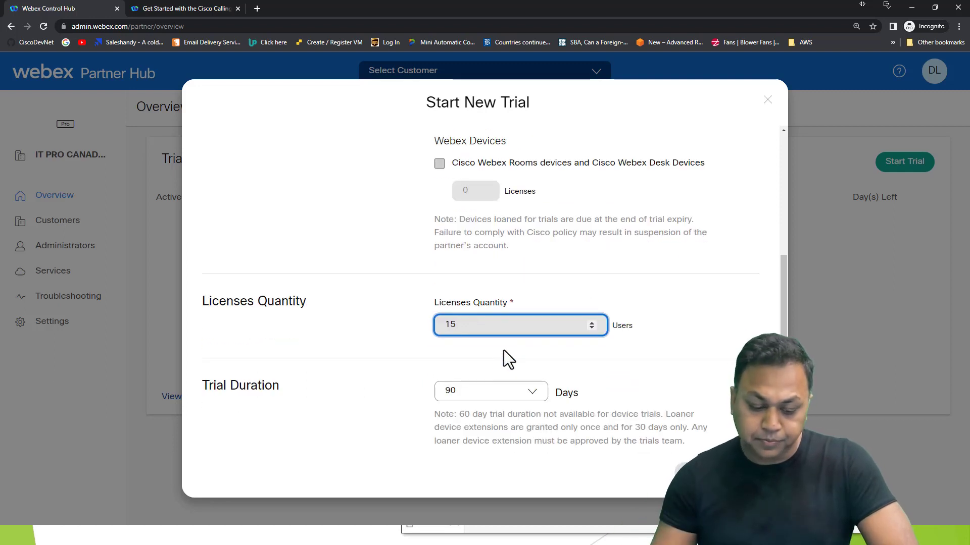
scroll(516, 400, "down", 1)
left_click(473, 328)
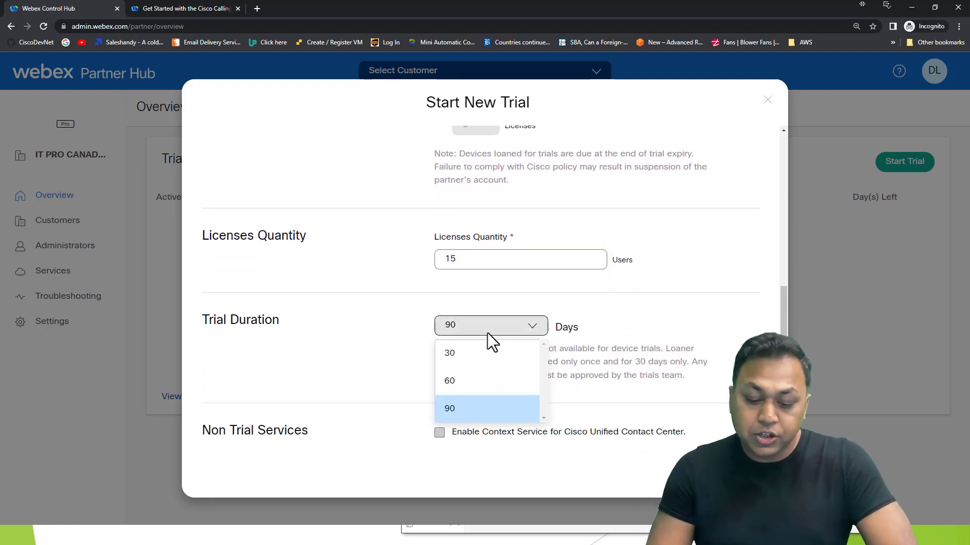
left_click(615, 415)
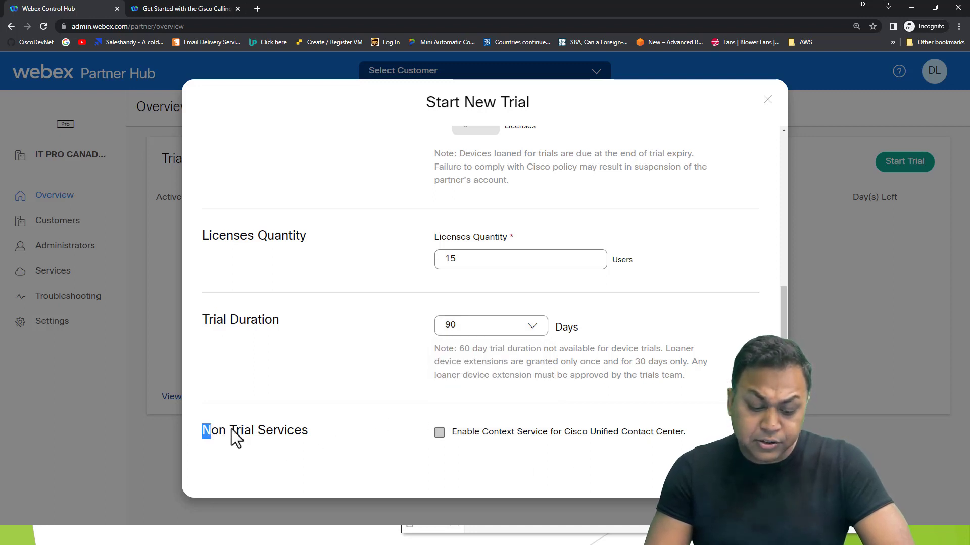
Step: Proceed to the Trial Setup – Webex Meetings step
left_click_drag(231, 429, 322, 434)
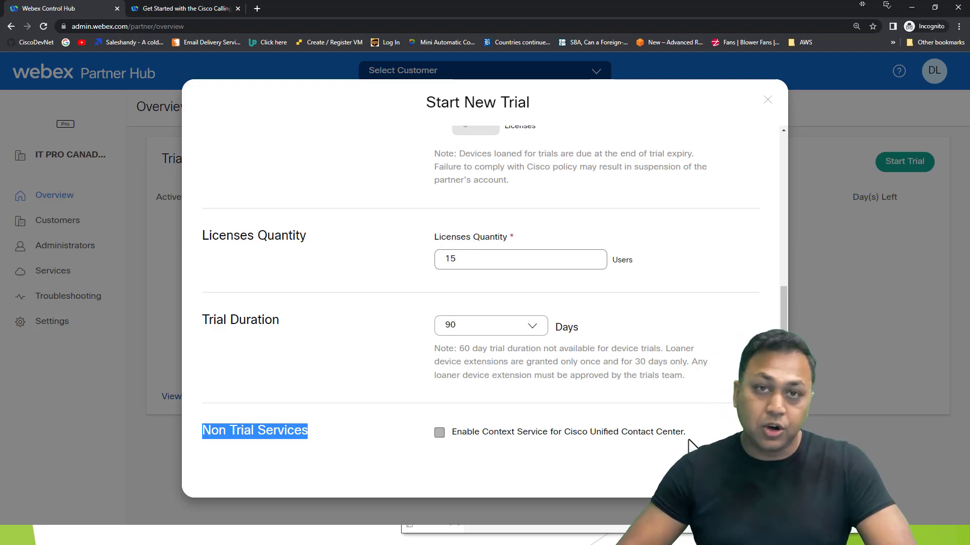
scroll(689, 445, "up", 6)
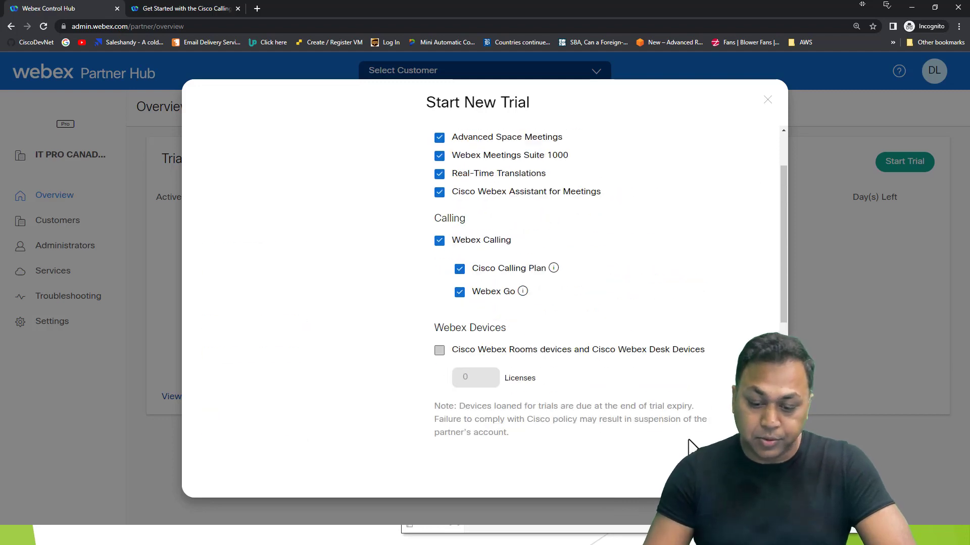
left_click(737, 477)
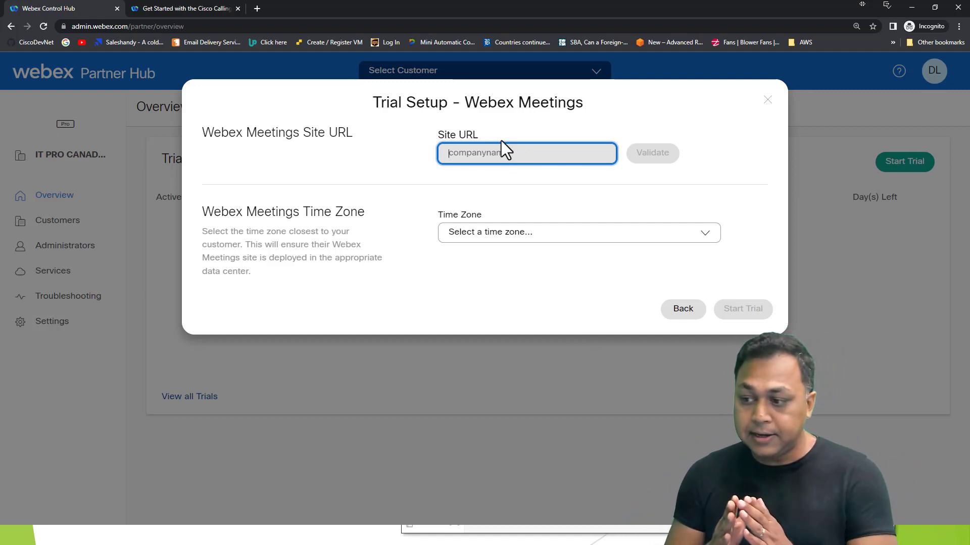
Step: Validate site URL vbcpod3, pick time zone (GMT -05:00) New York, and start the trial
type("v")
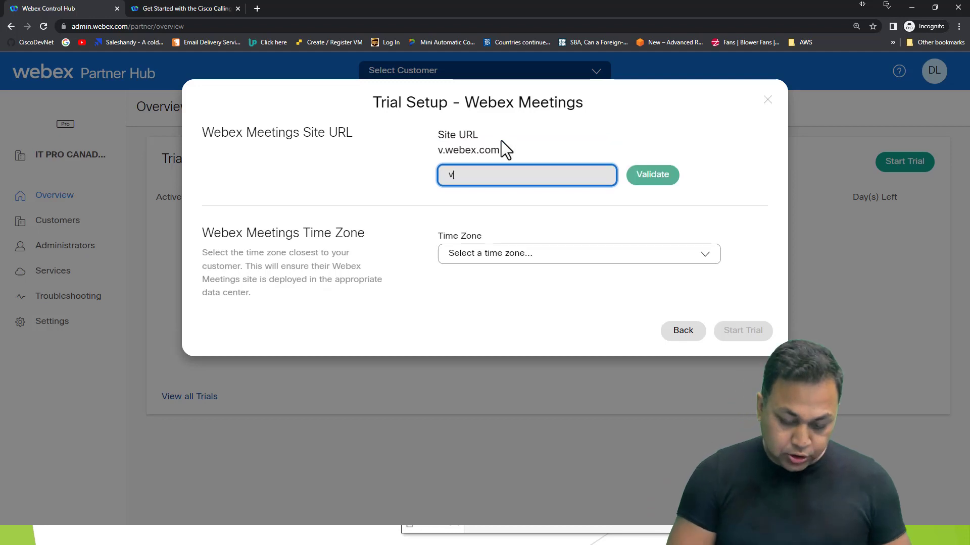
type("bcpod3")
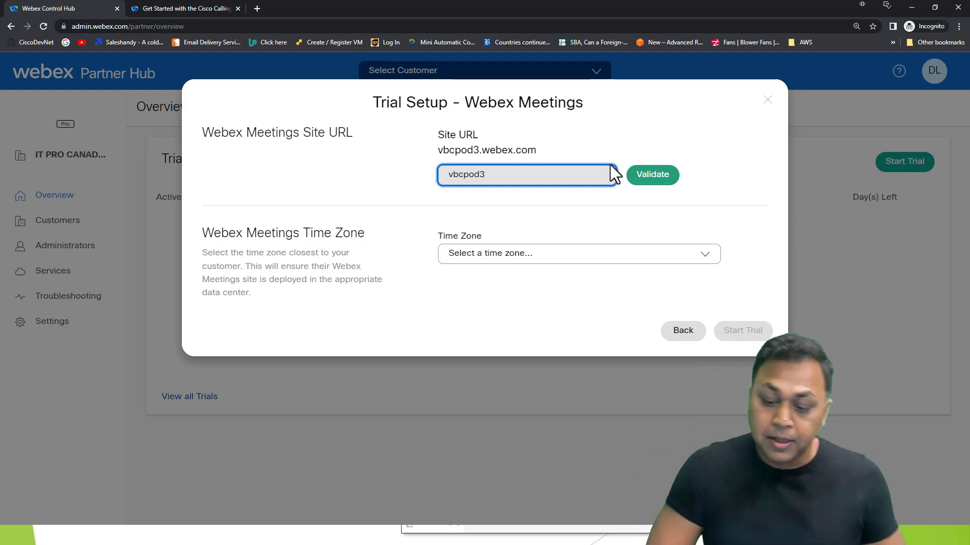
left_click(644, 175)
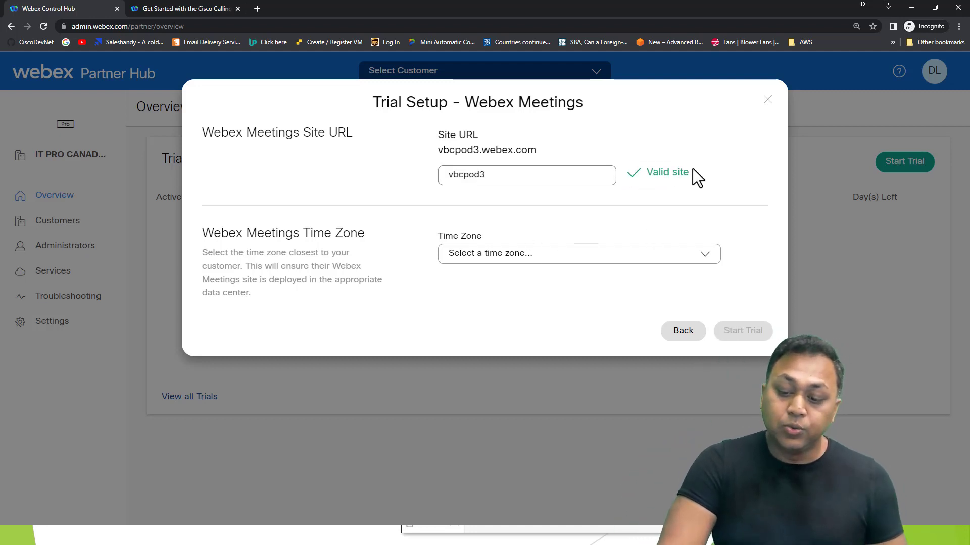
left_click(522, 252)
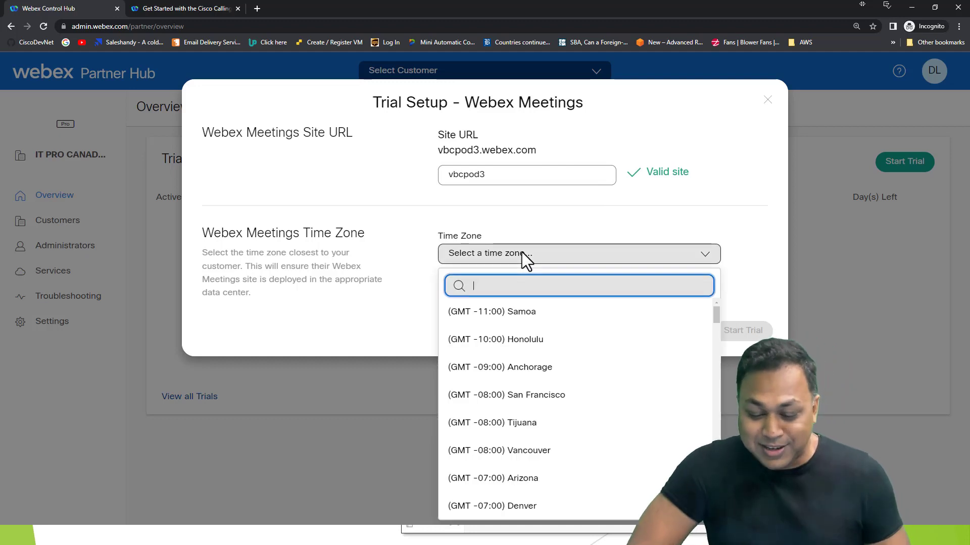
scroll(591, 338, "down", 6)
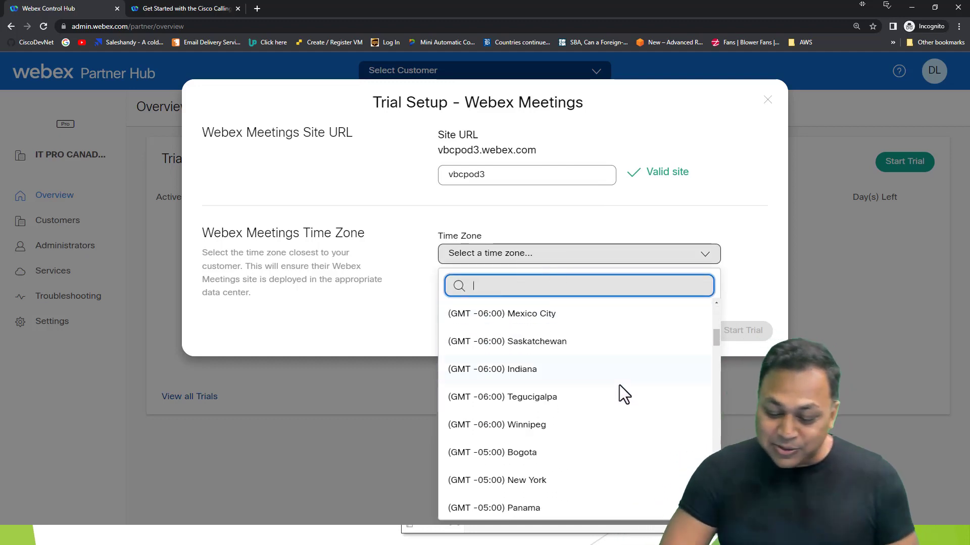
scroll(619, 385, "down", 15)
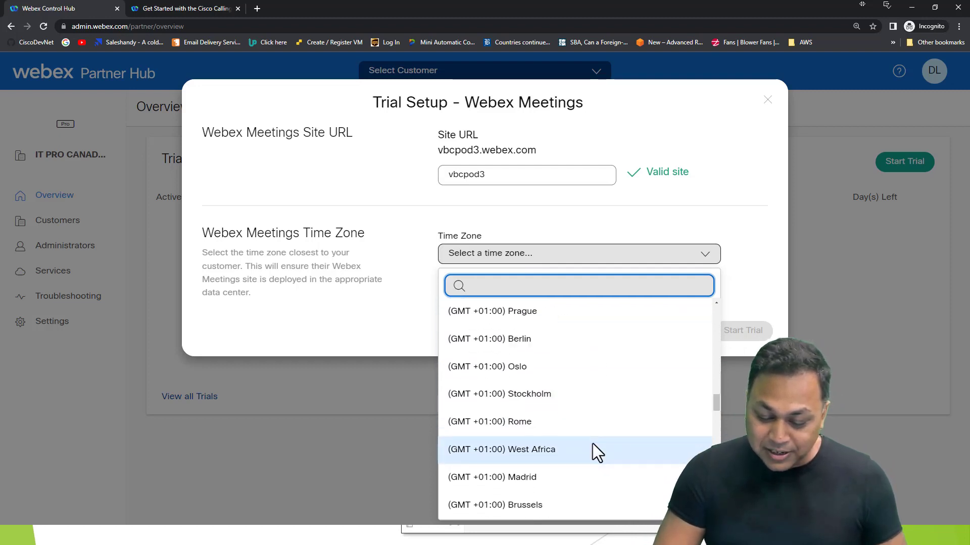
scroll(592, 443, "down", 15)
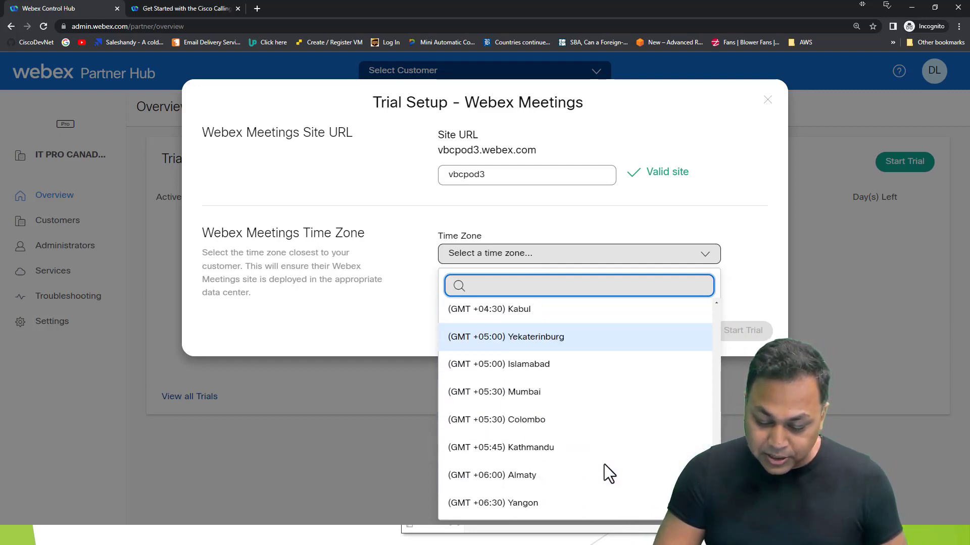
scroll(603, 465, "down", 15)
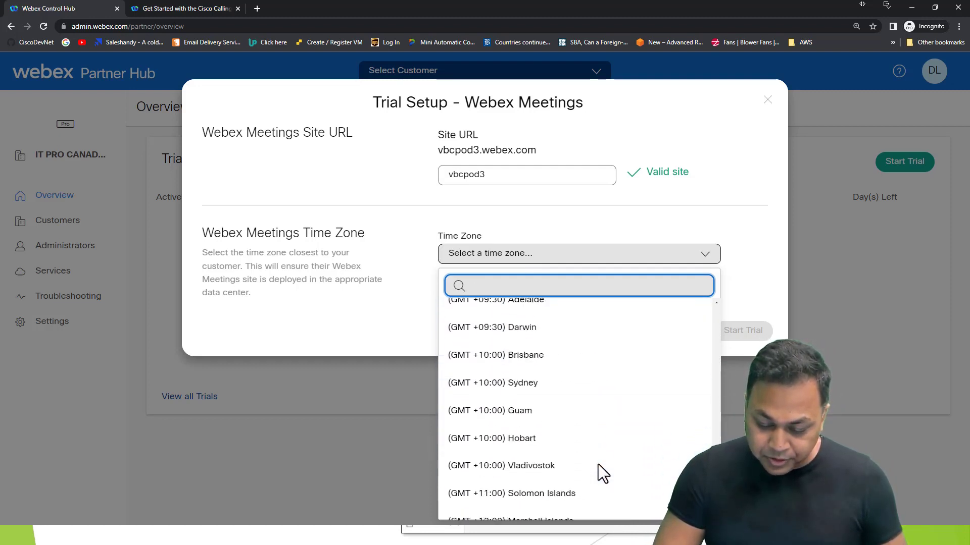
scroll(598, 466, "down", 2)
scroll(597, 466, "up", 13)
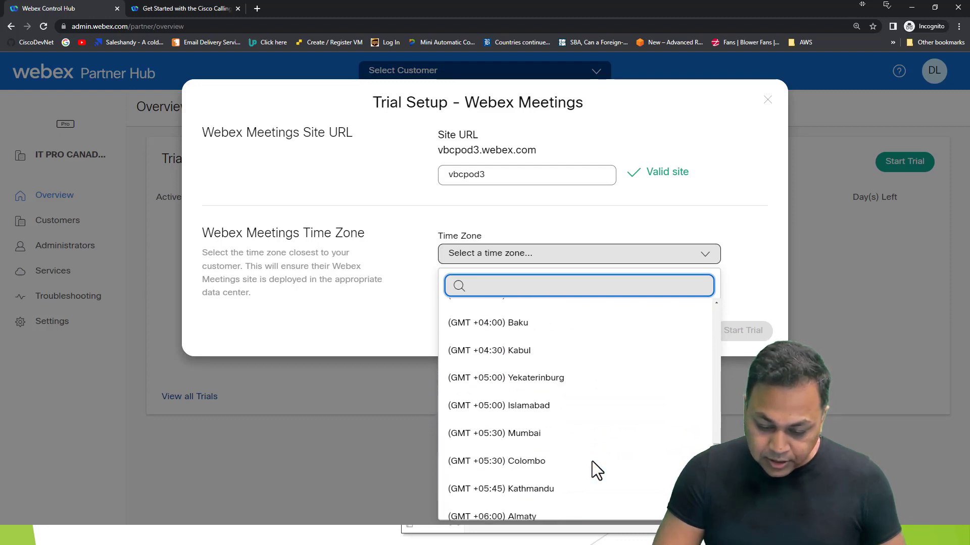
scroll(592, 461, "up", 15)
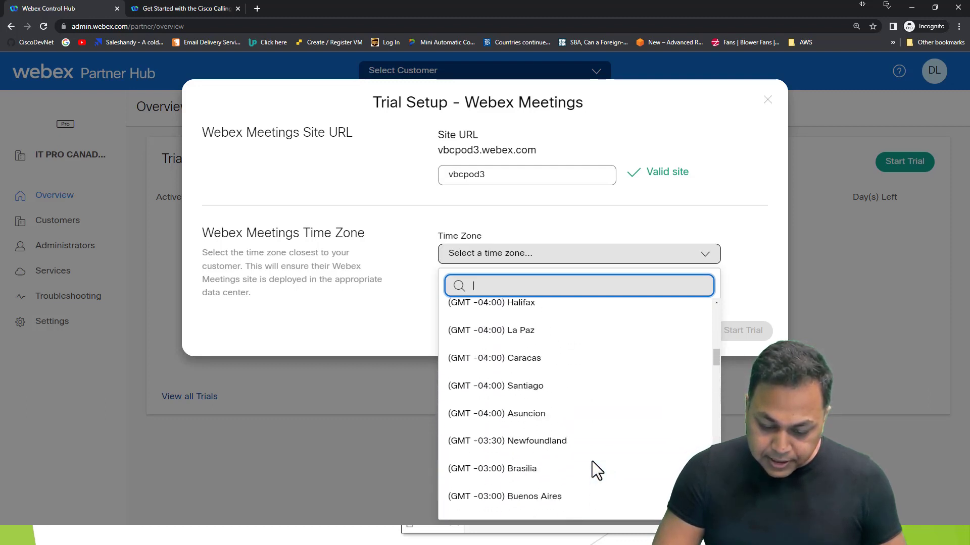
scroll(592, 462, "up", 4)
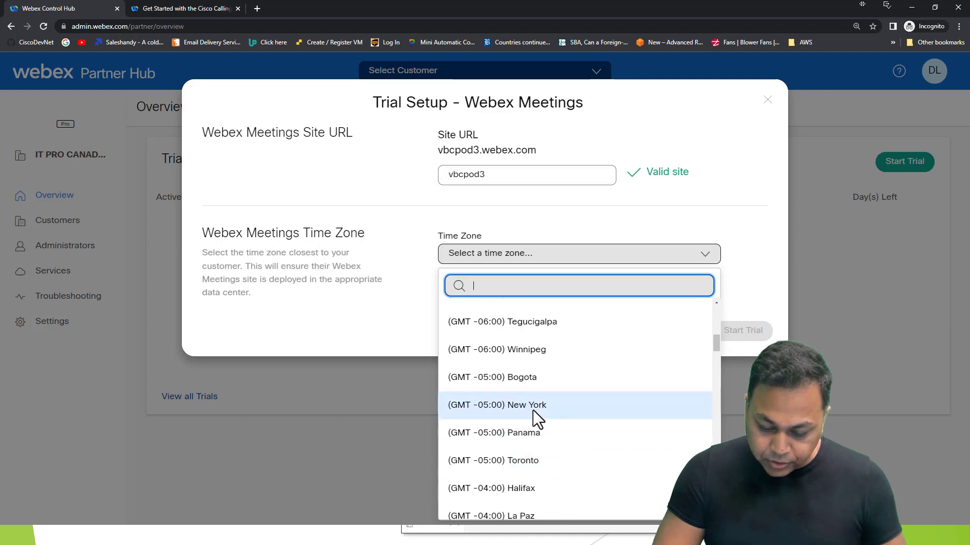
scroll(532, 410, "up", 3)
scroll(579, 409, "up", 3)
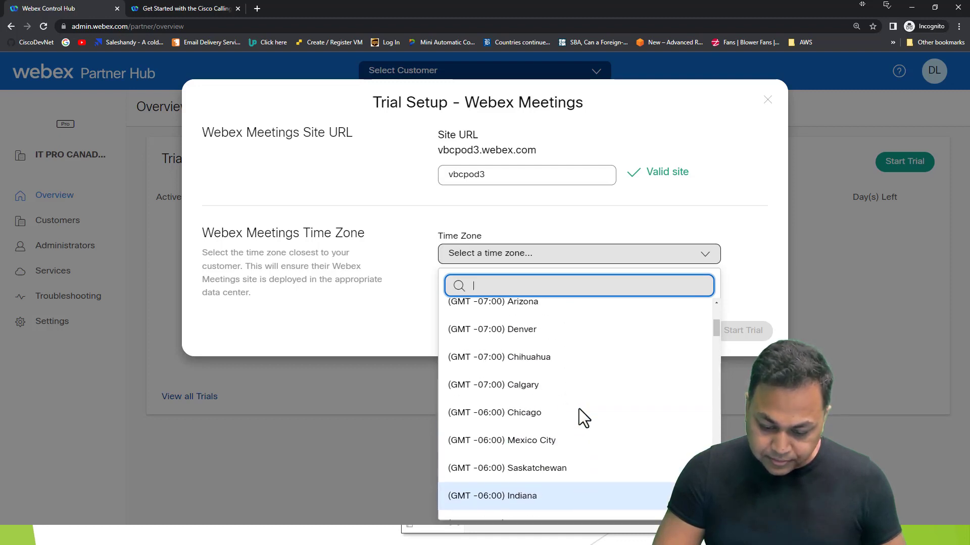
scroll(579, 408, "down", 6)
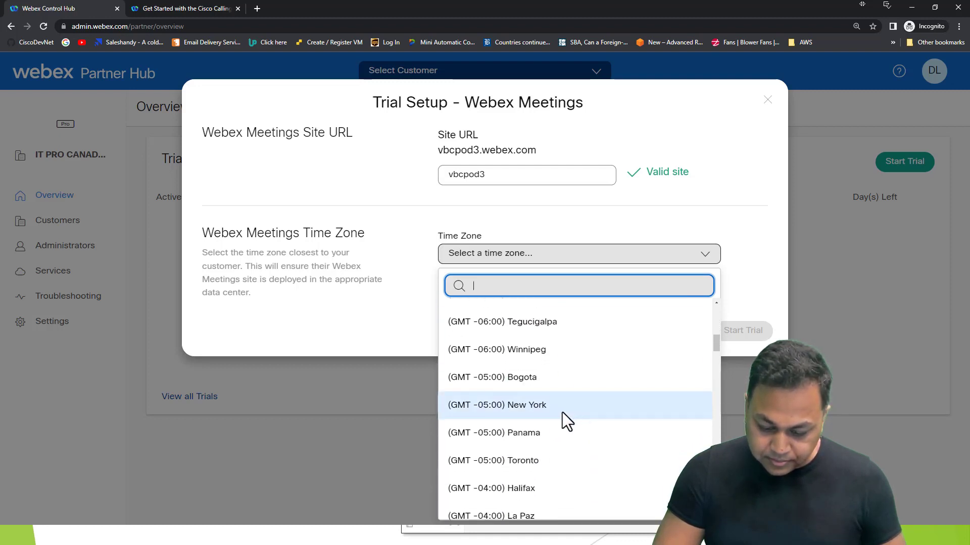
left_click(563, 412)
left_click(743, 330)
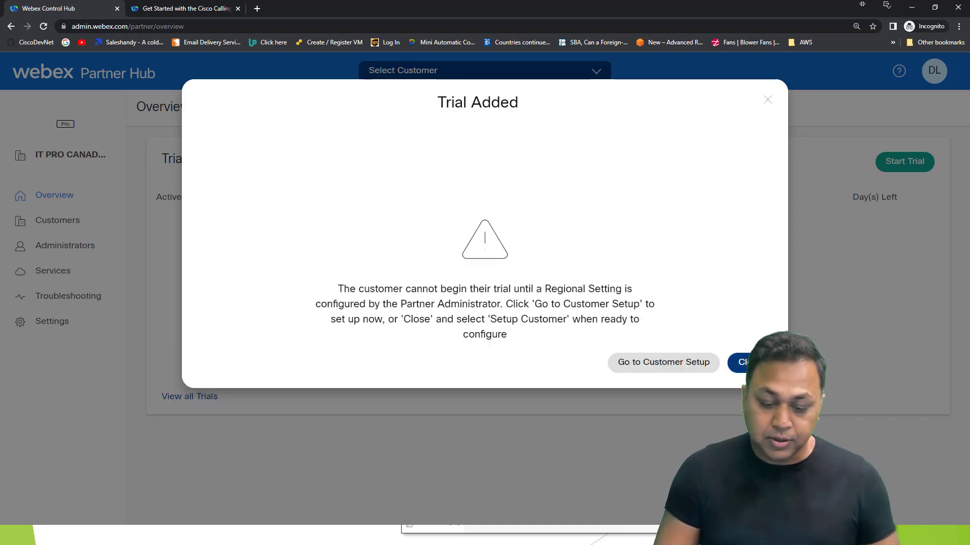
Step: Dismiss the Trial Added notice and open VBC Pod 3's details from the Customers list
left_click(746, 362)
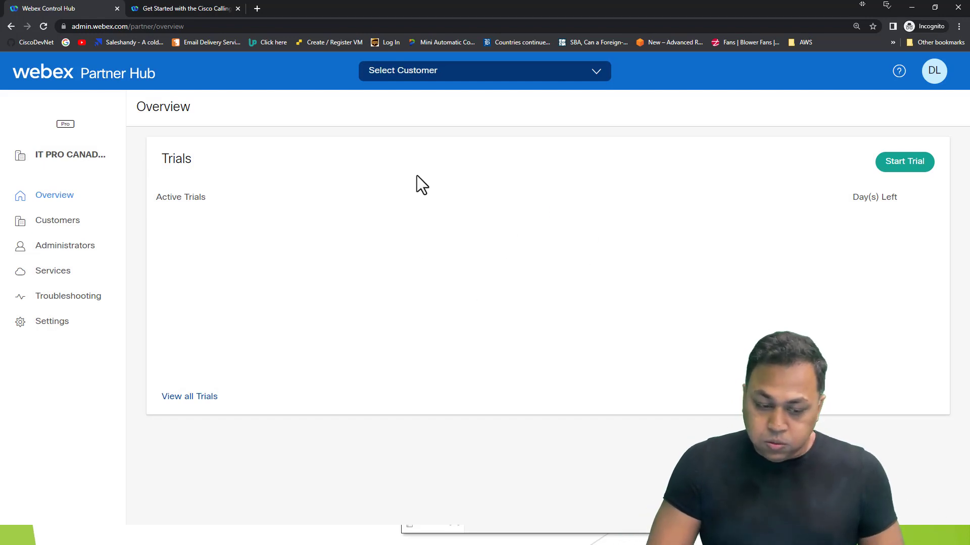
left_click(385, 403)
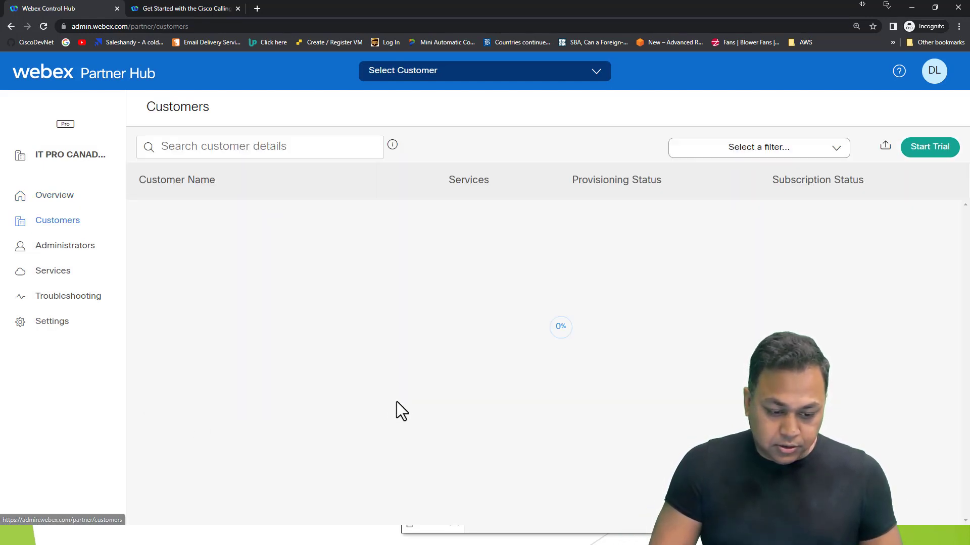
scroll(397, 401, "down", 3)
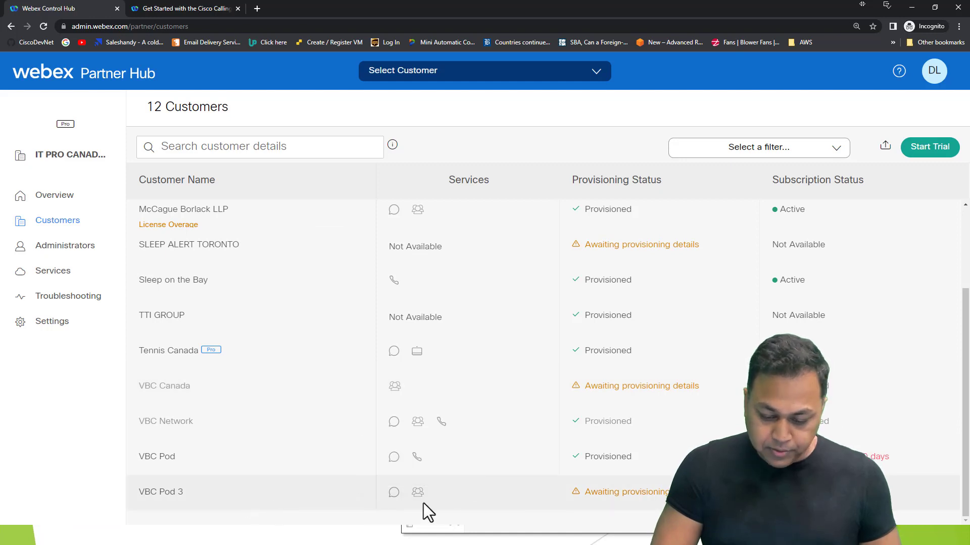
left_click(423, 500)
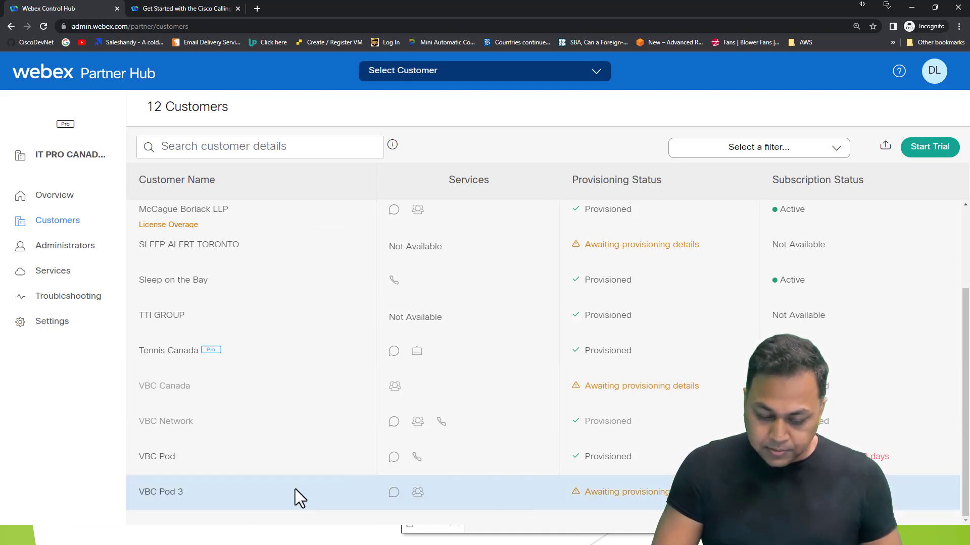
left_click(600, 494)
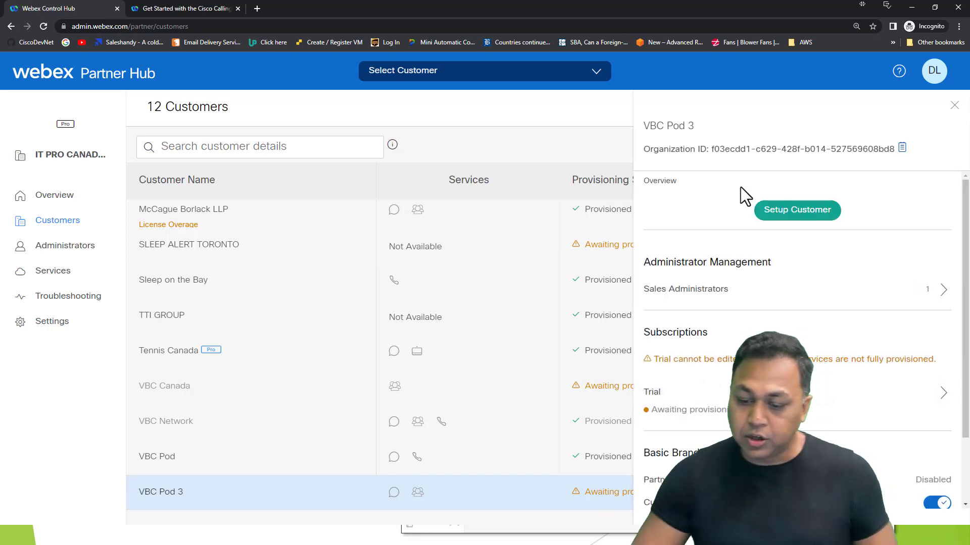